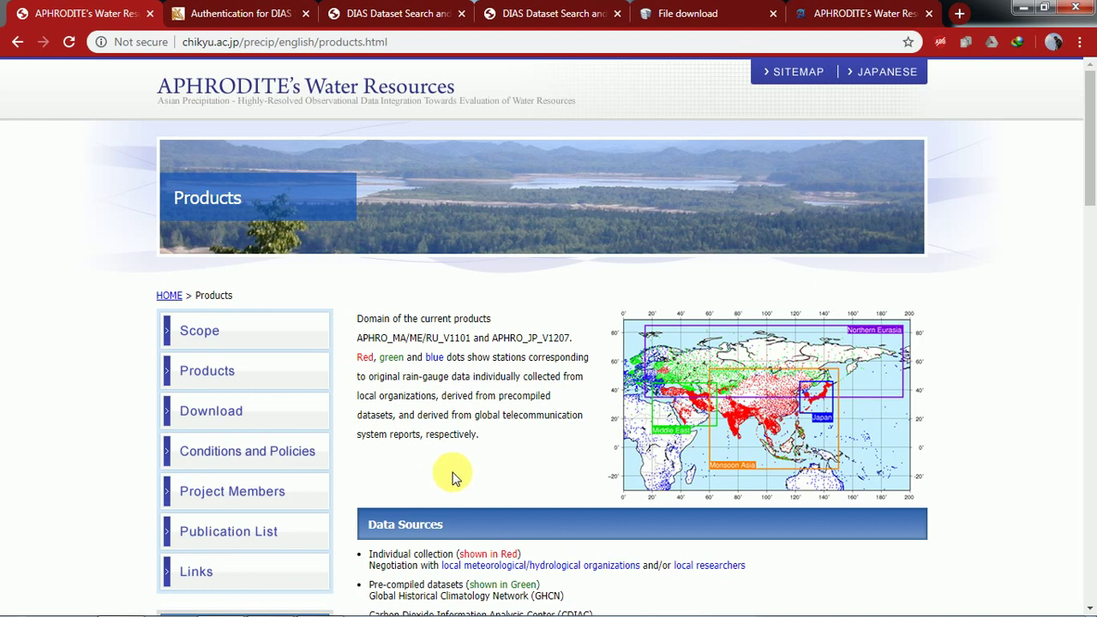
Scroll the Products page down to the Current Products list of DIAS dataset links
scroll(454, 476, down, 3)
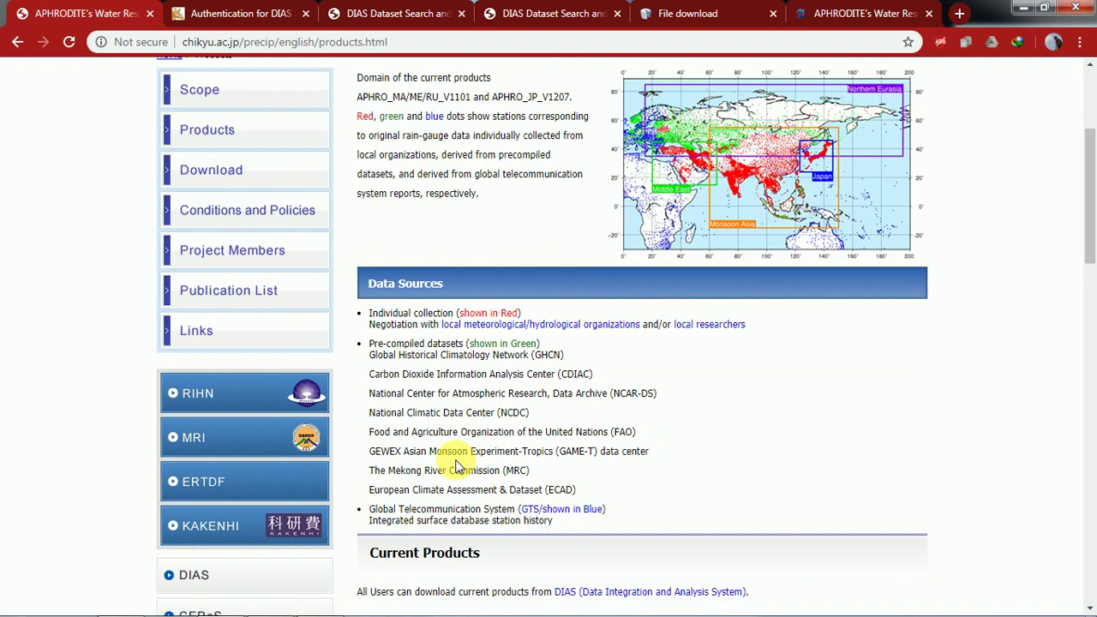
scroll(454, 467, down, 2)
scroll(614, 451, down, 2)
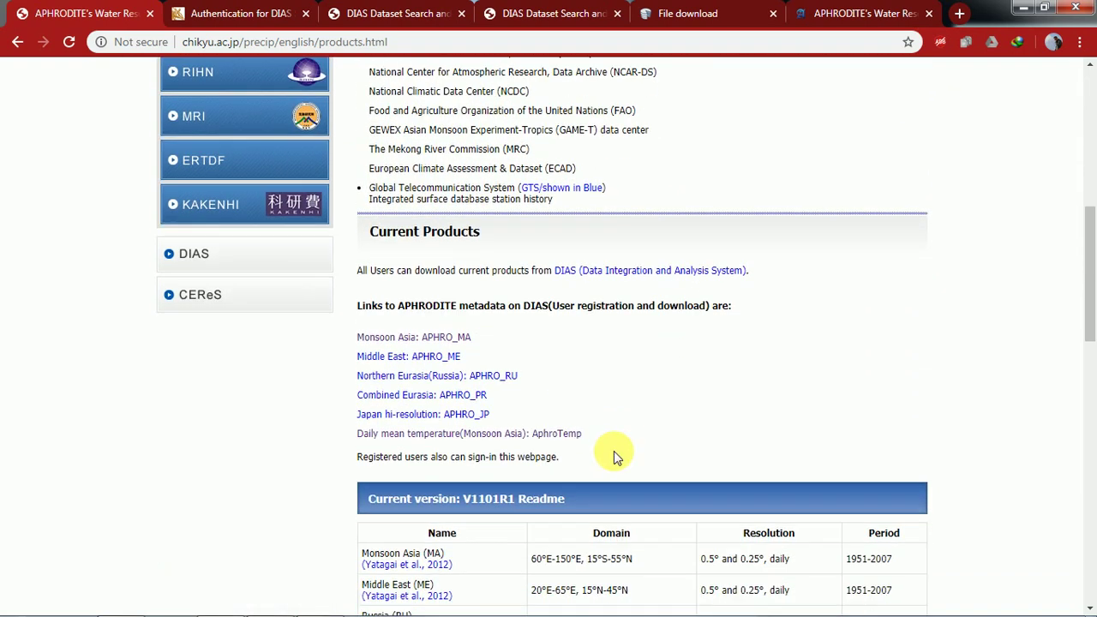
scroll(613, 451, down, 3)
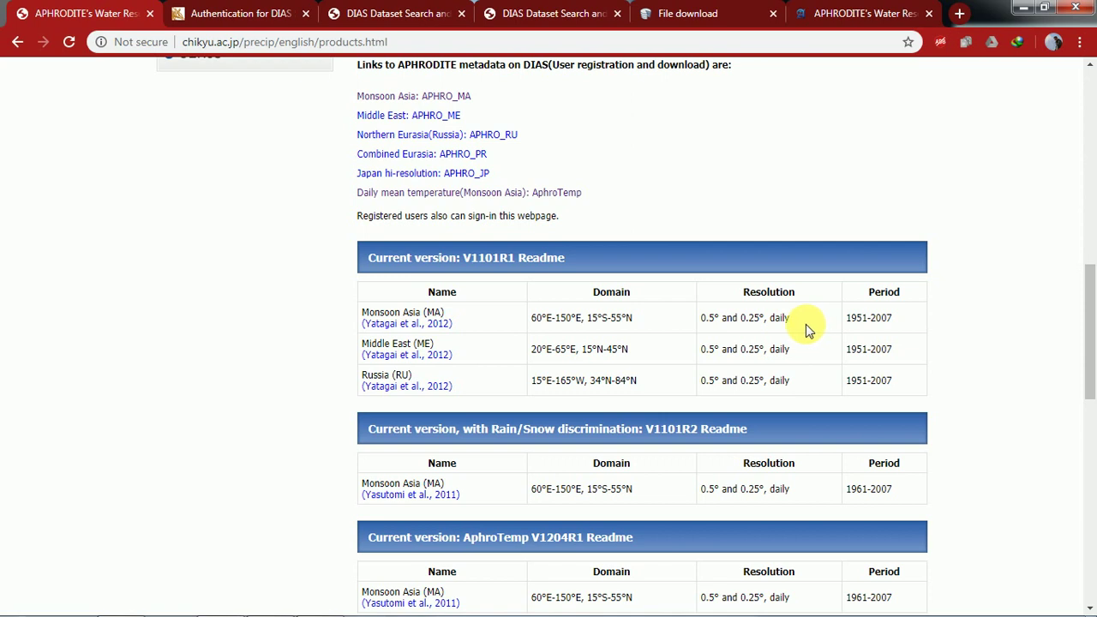
scroll(806, 326, up, 1)
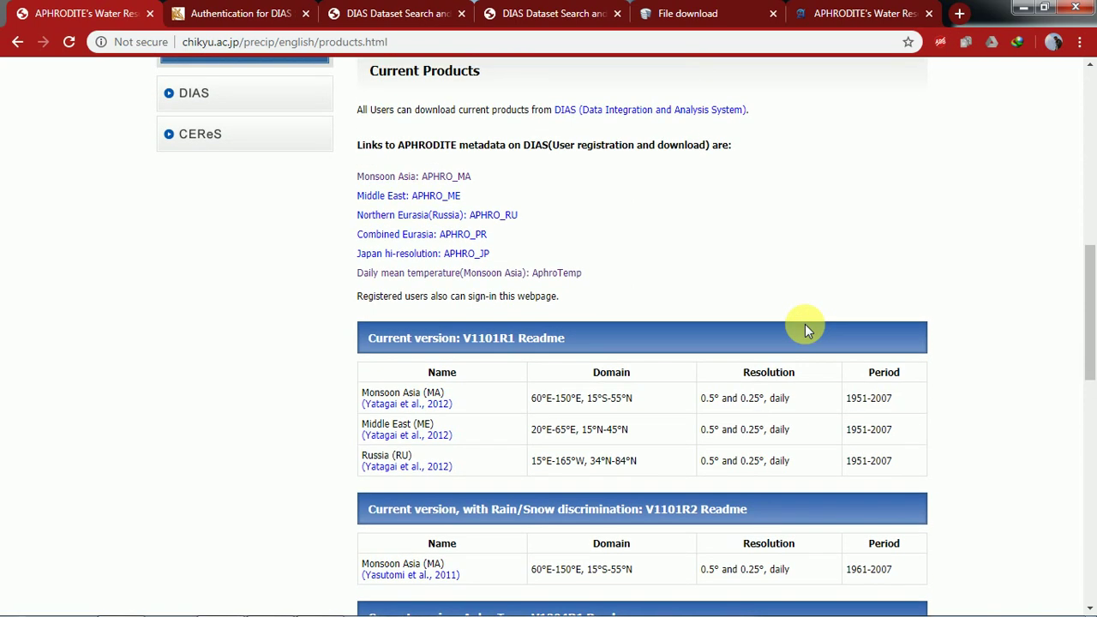
scroll(805, 324, up, 1)
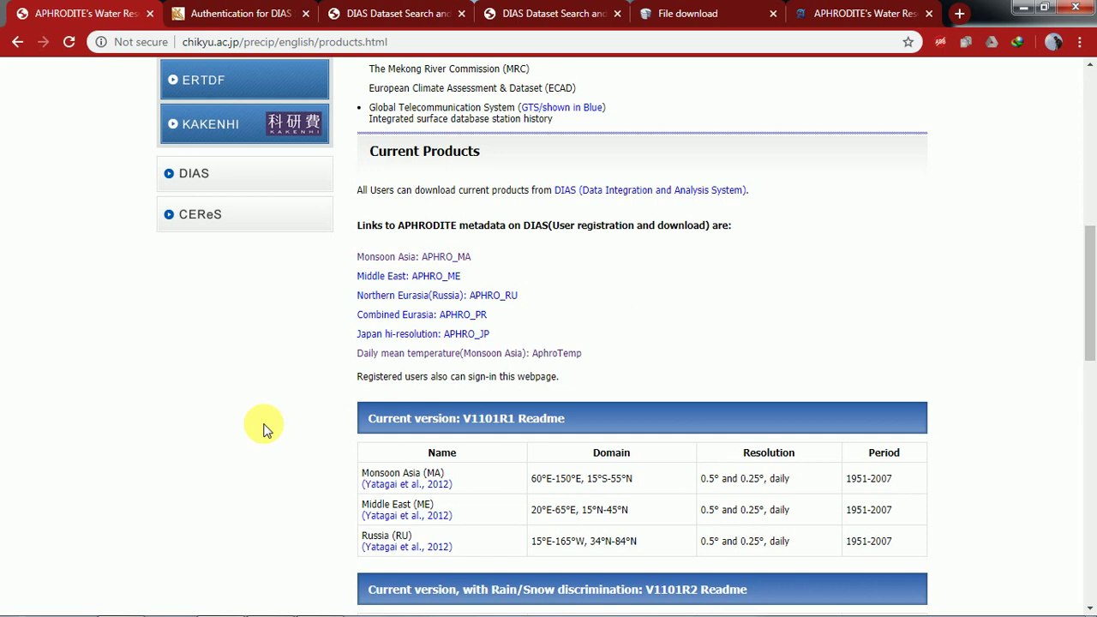
Look through the DIAS account registration form, then close it and go back to the APHRODITE tab
click(229, 13)
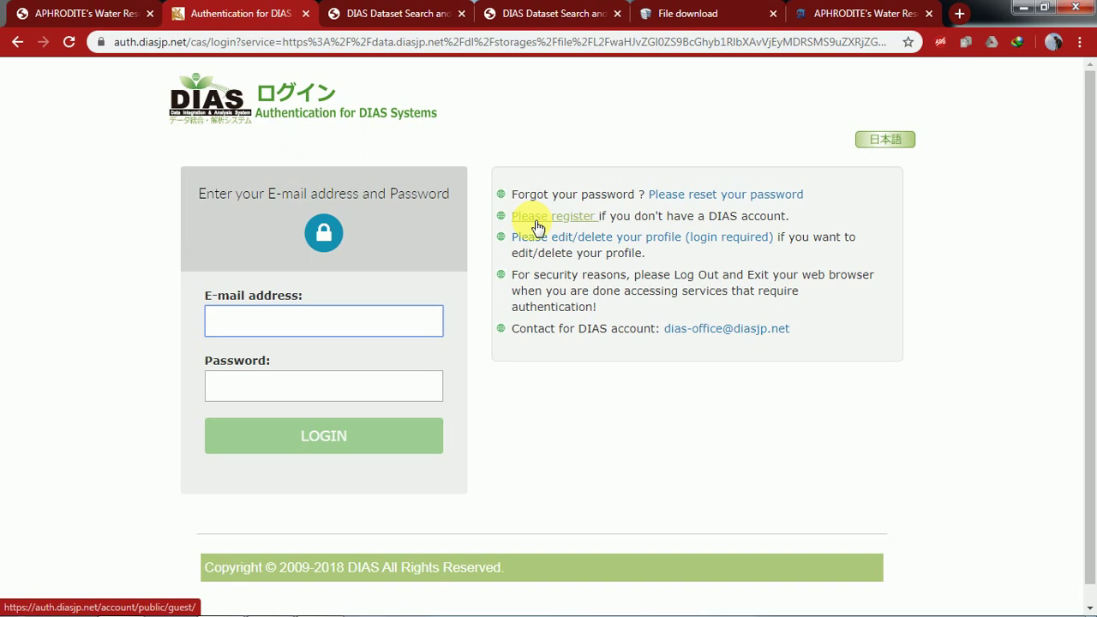
click(532, 219)
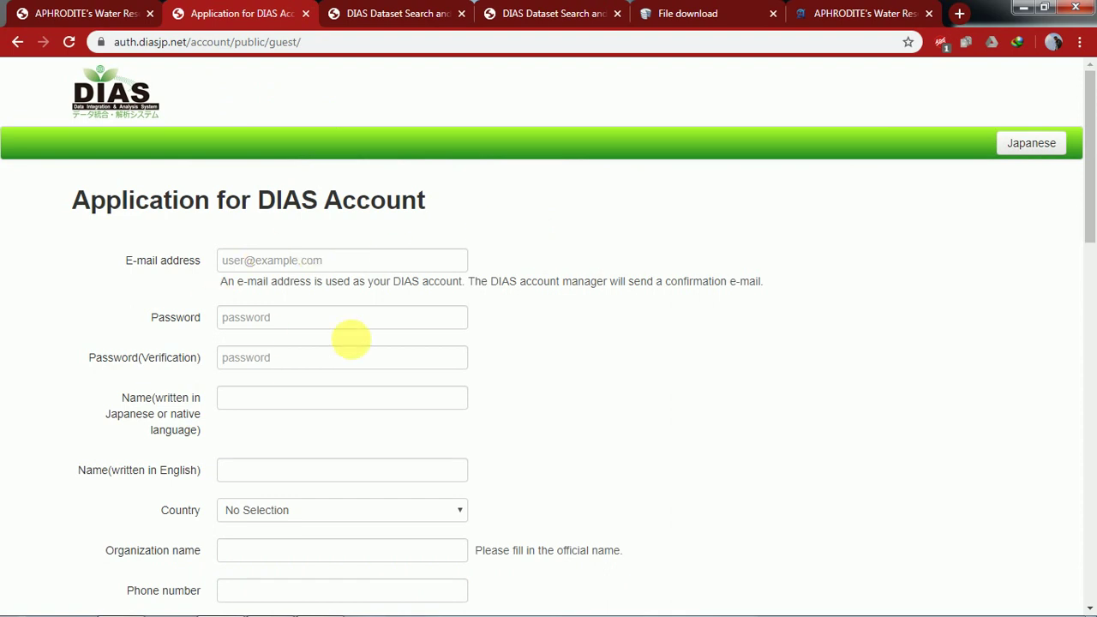
scroll(313, 257, down, 1)
scroll(311, 313, down, 1)
scroll(316, 321, down, 1)
scroll(318, 324, down, 1)
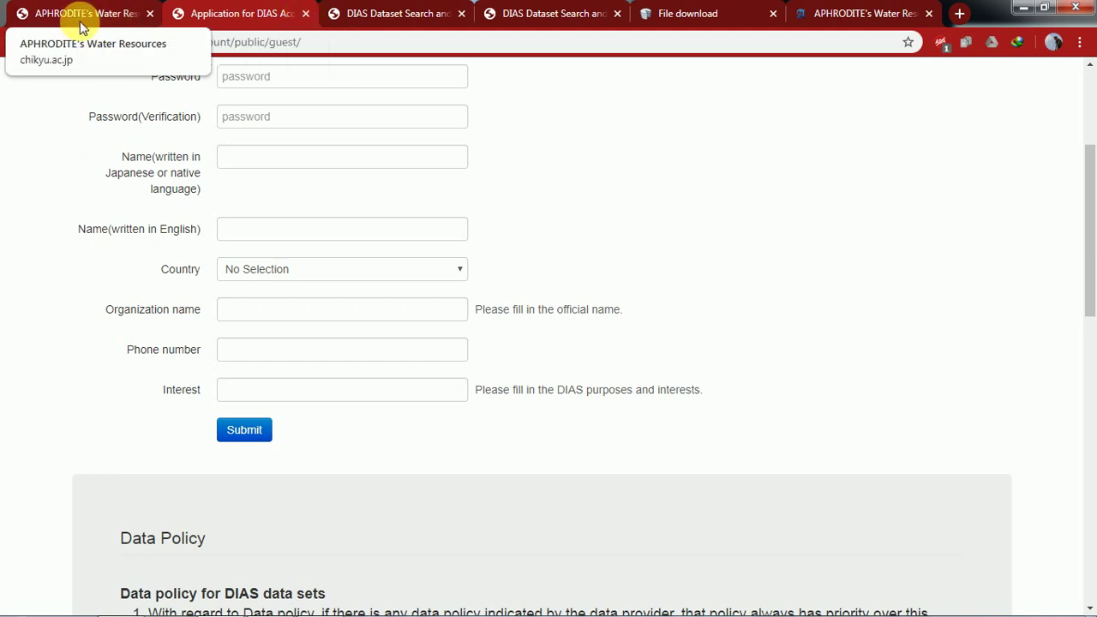
click(306, 14)
click(125, 14)
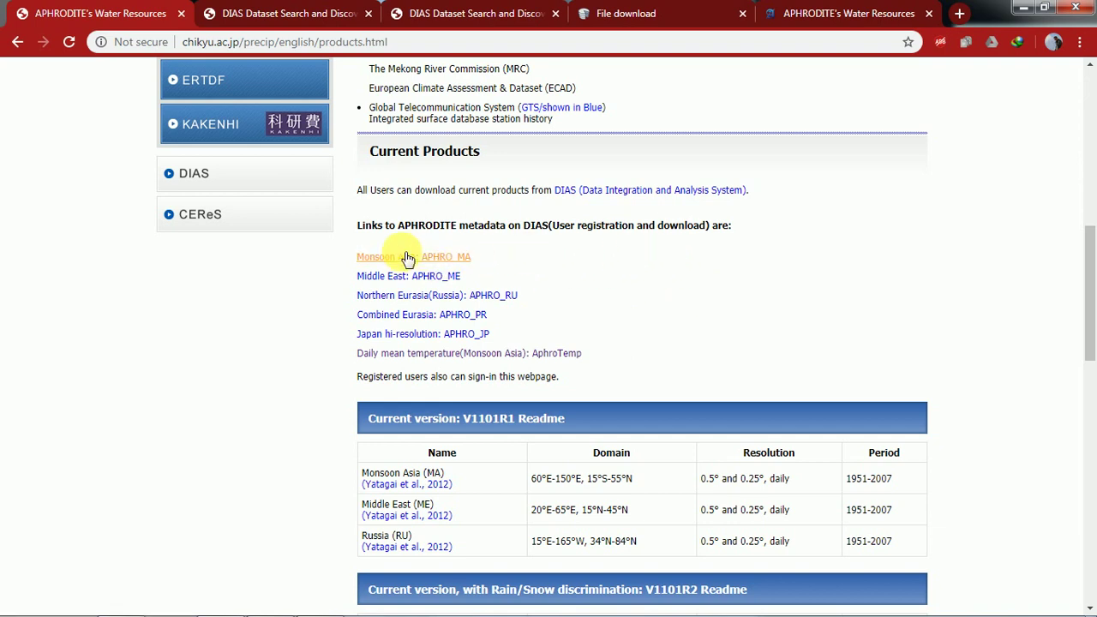
Open the APHRO_MA precipitation and AphroTemp temperature datasets in new tabs, viewing APHRO_MA
click(383, 260)
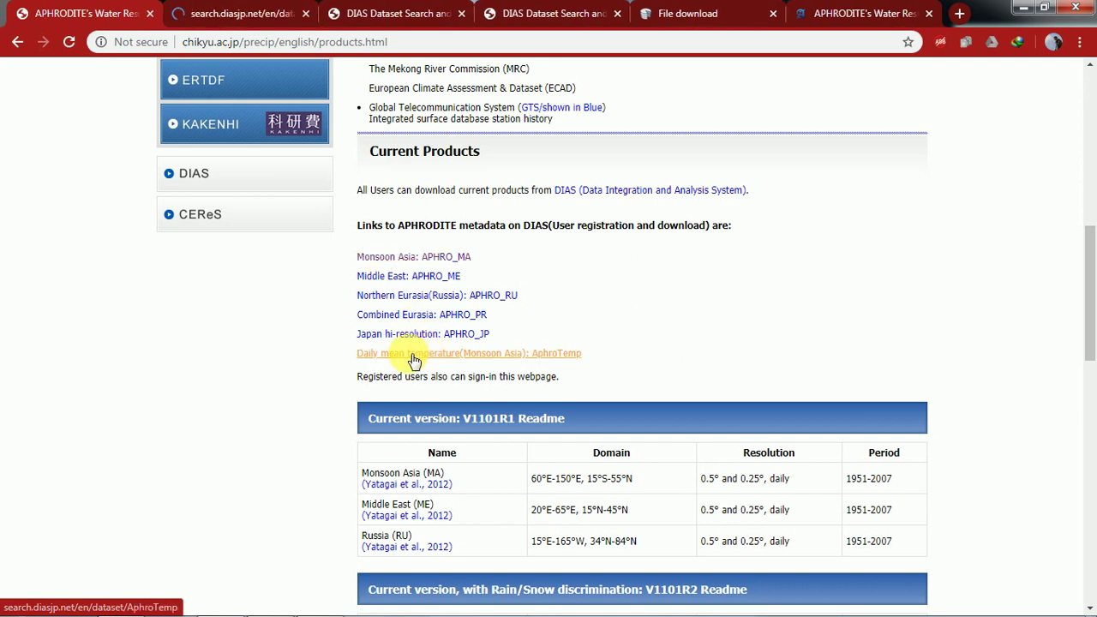
click(414, 360)
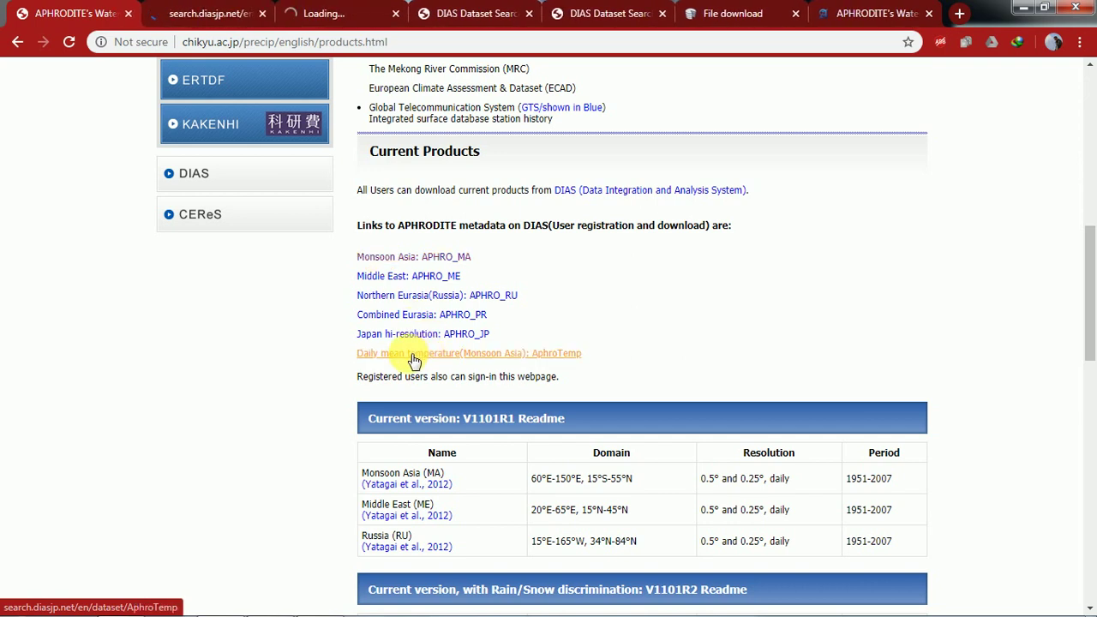
click(180, 19)
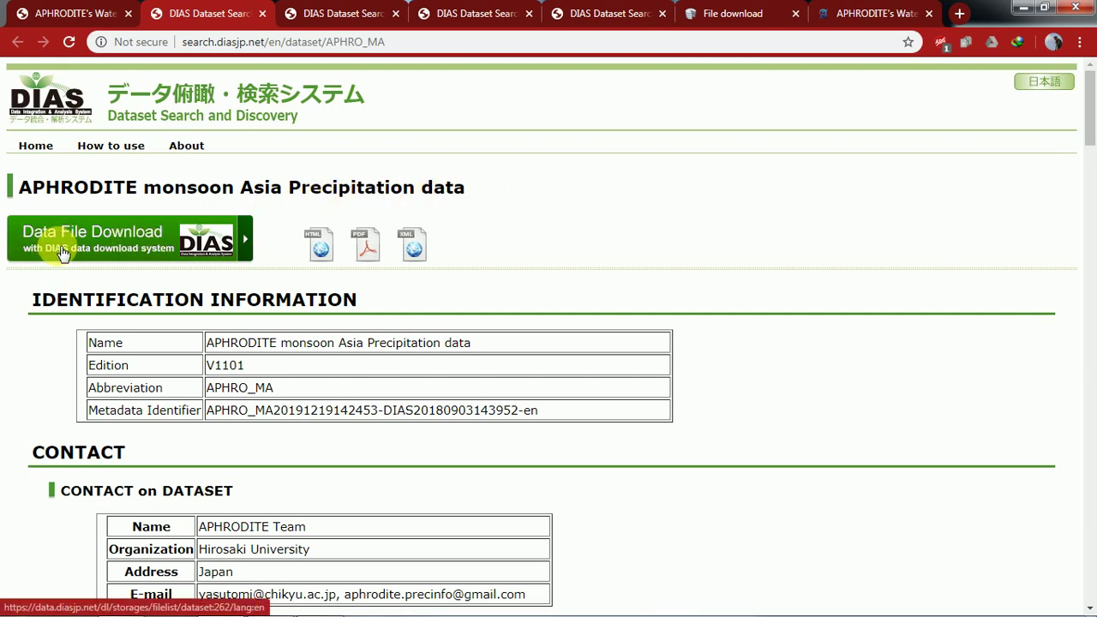
Open the APHRO_MA file download list in a new tab, then read through the precipitation metadata
click(106, 242)
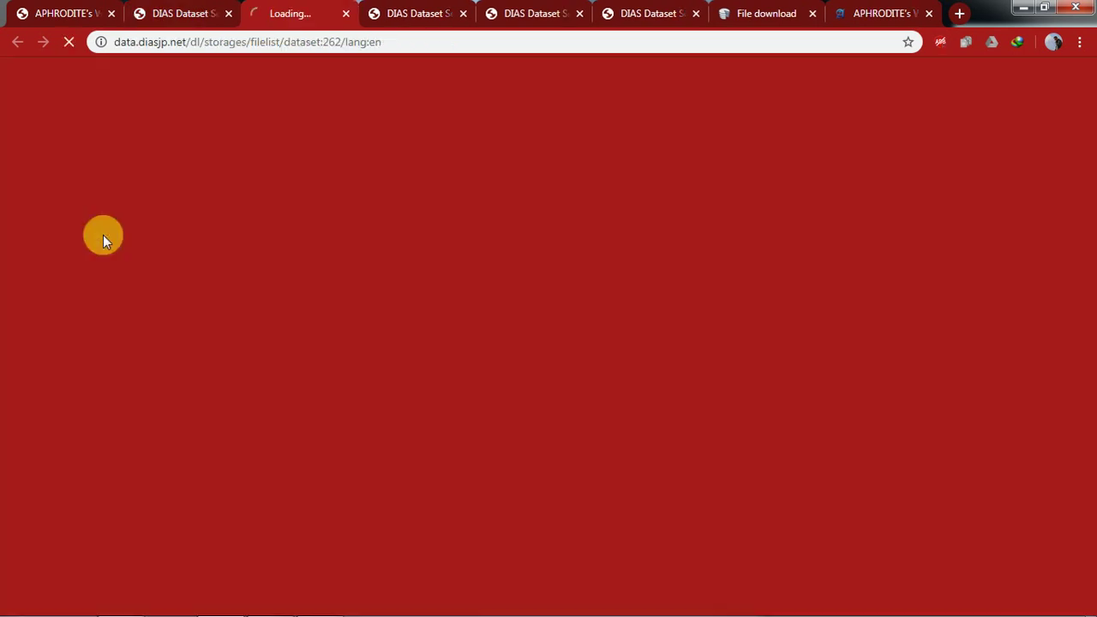
click(163, 14)
scroll(194, 345, down, 2)
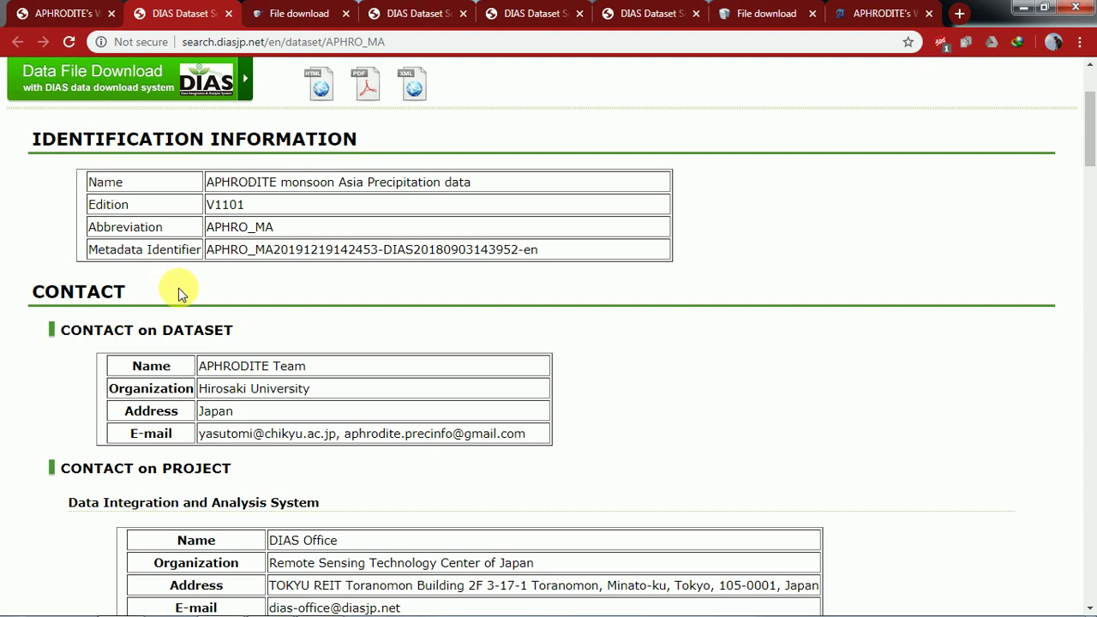
scroll(180, 294, down, 1)
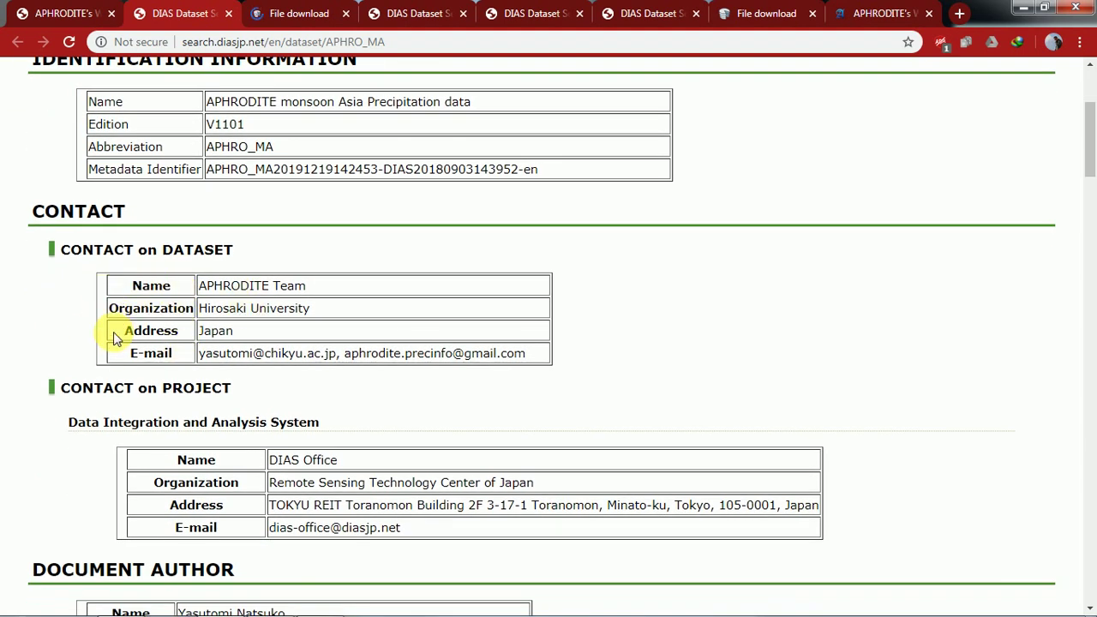
scroll(113, 332, down, 1)
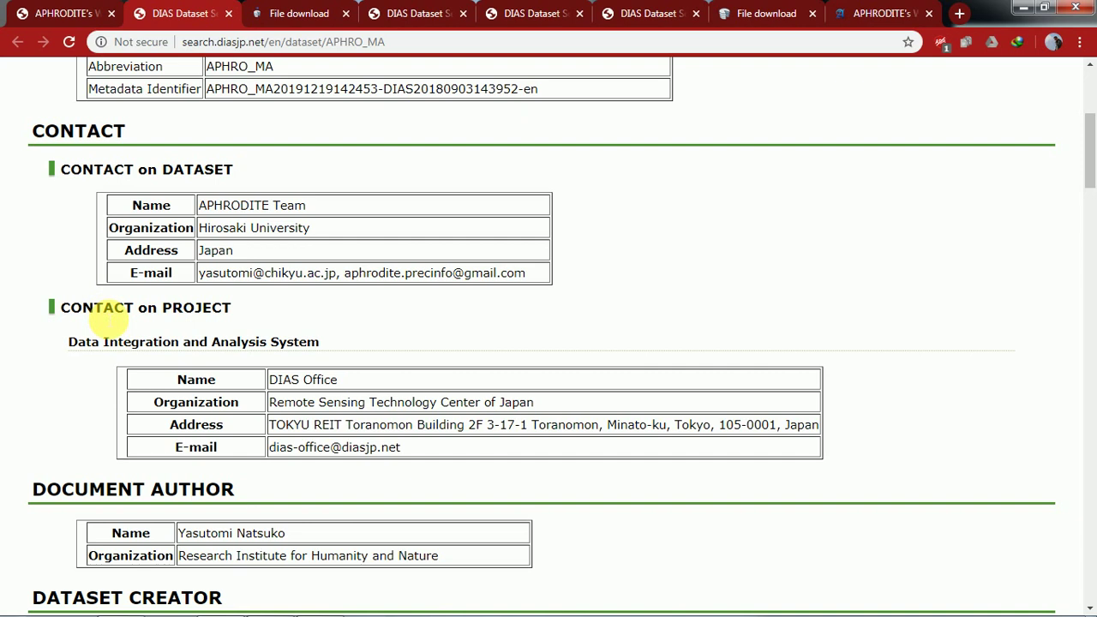
scroll(111, 306, down, 1)
scroll(91, 341, down, 1)
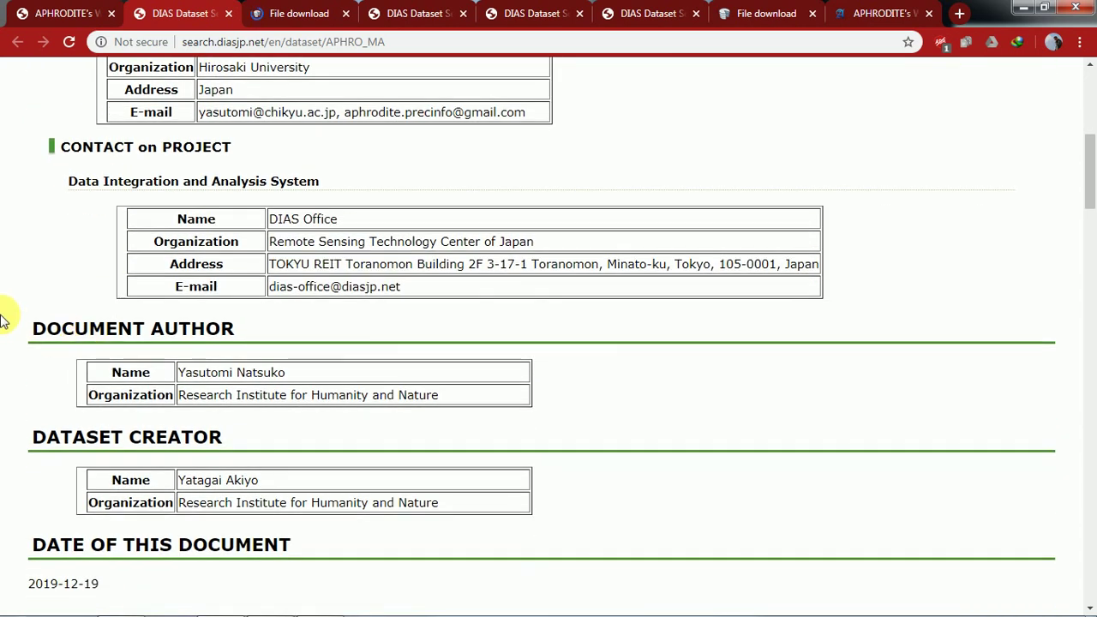
scroll(262, 319, down, 2)
scroll(262, 319, down, 2)
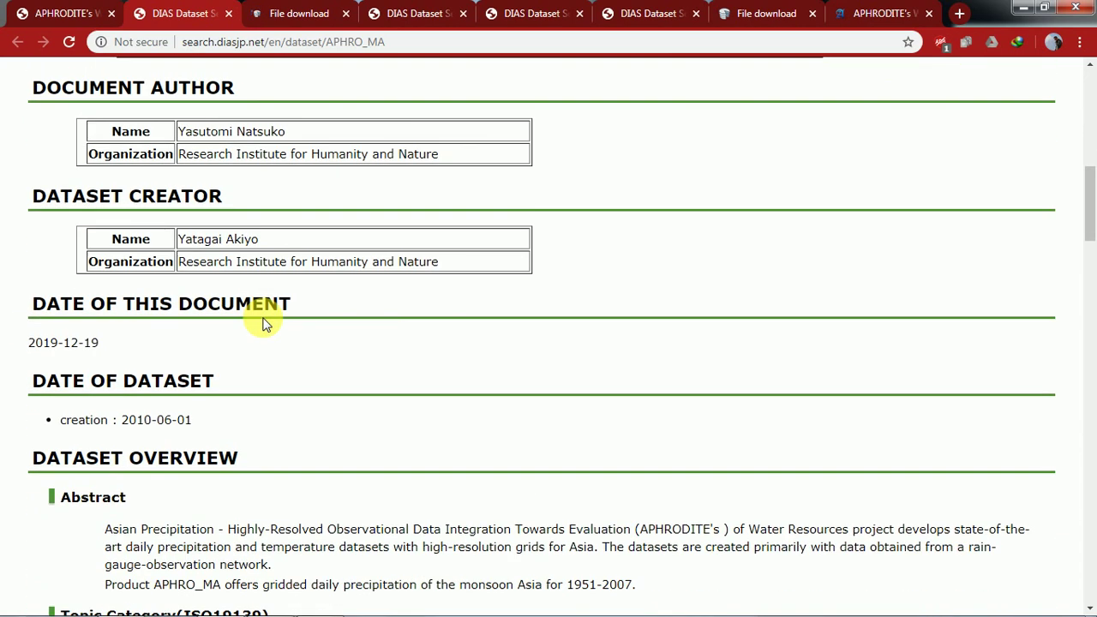
scroll(262, 318, down, 1)
scroll(262, 319, down, 1)
scroll(263, 319, down, 2)
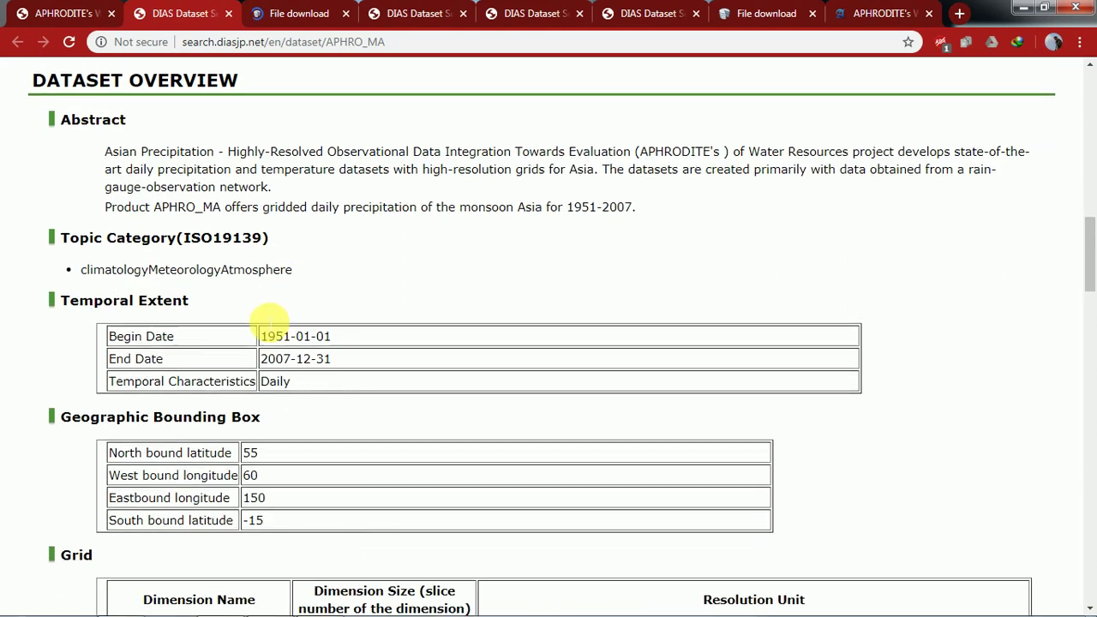
scroll(262, 319, down, 1)
scroll(263, 319, down, 2)
scroll(263, 321, down, 1)
scroll(263, 320, down, 1)
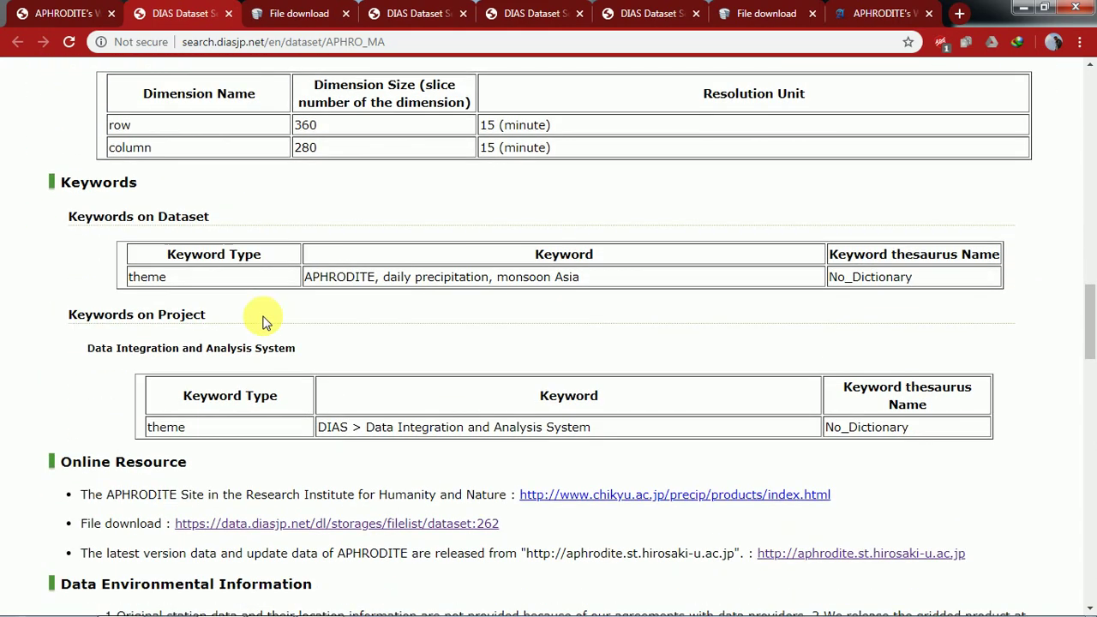
scroll(263, 319, down, 2)
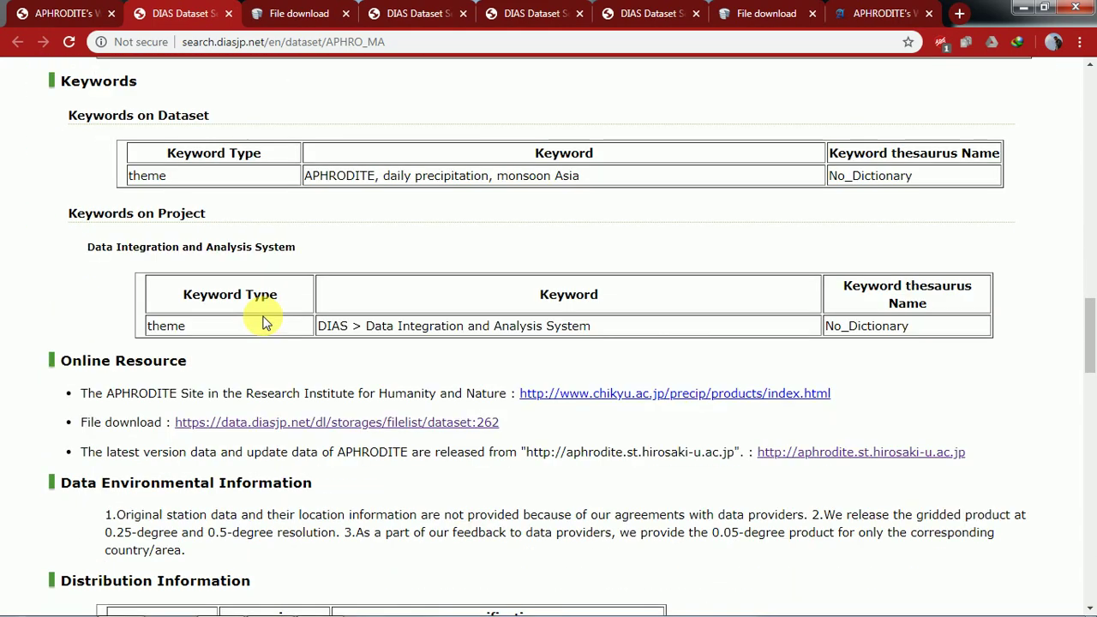
scroll(263, 318, up, 5)
scroll(263, 318, down, 10)
scroll(263, 319, up, 5)
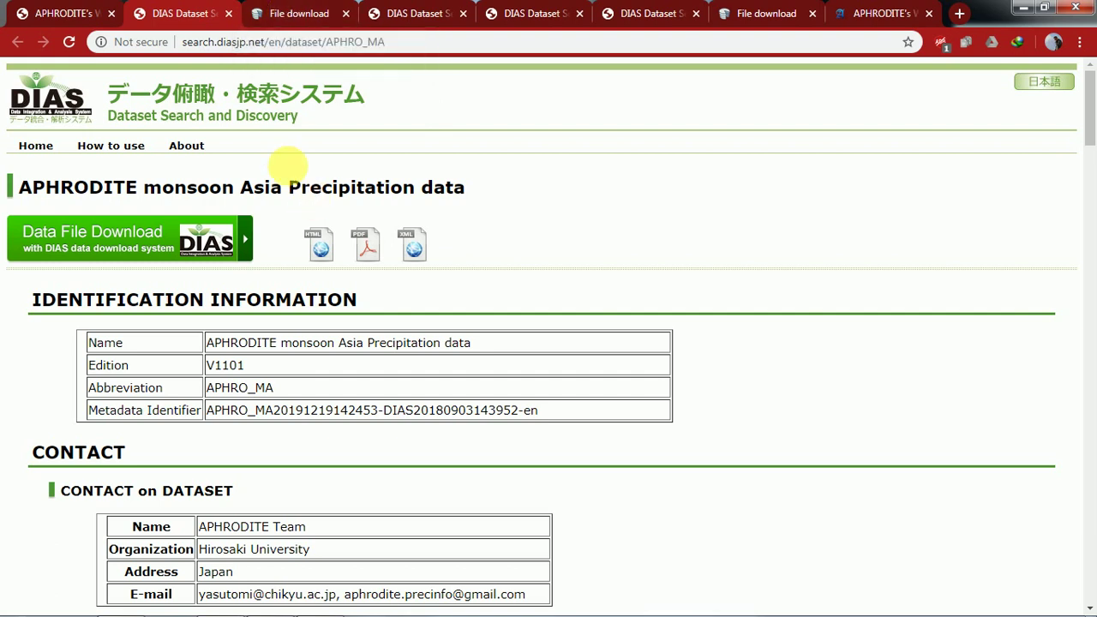
In the precipitation file list, expand the V1101 folder and its netcdf subfolder
click(294, 14)
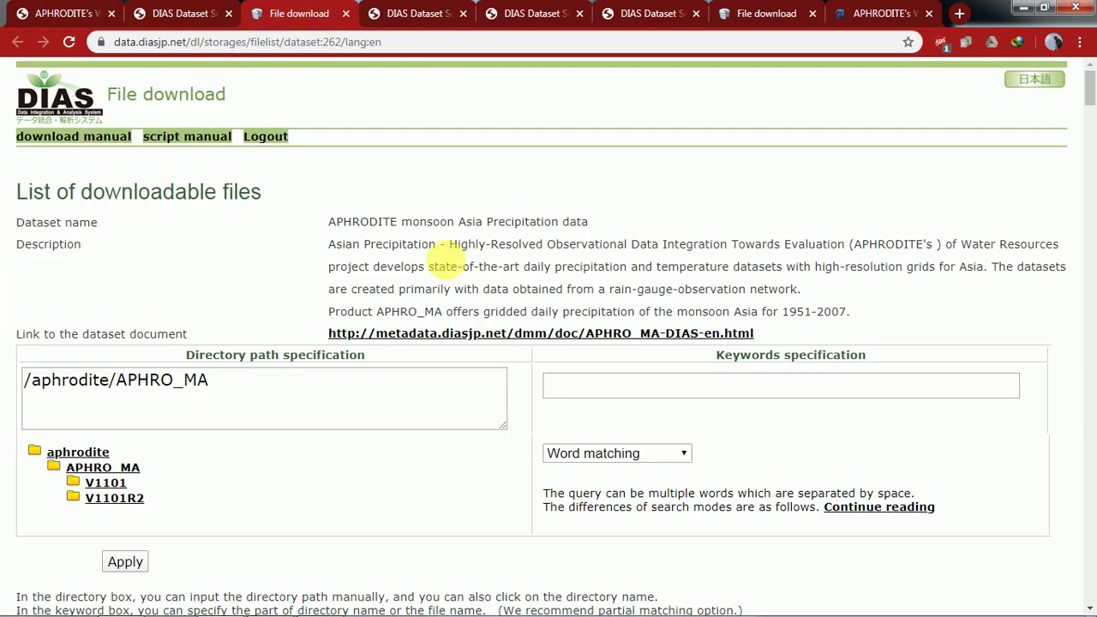
scroll(190, 206, down, 1)
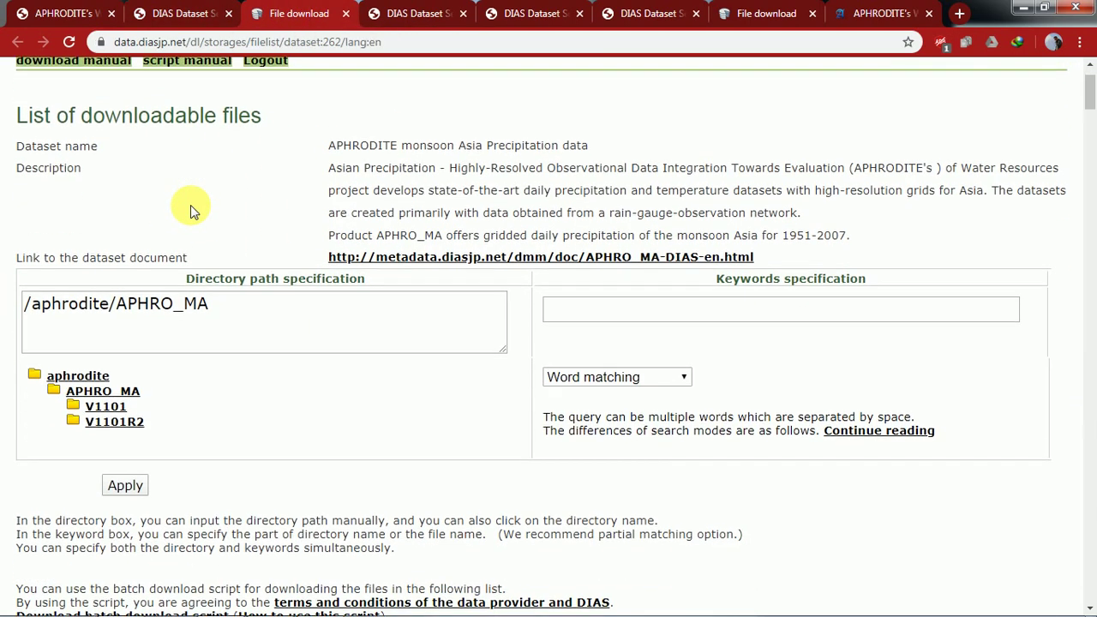
scroll(115, 175, up, 1)
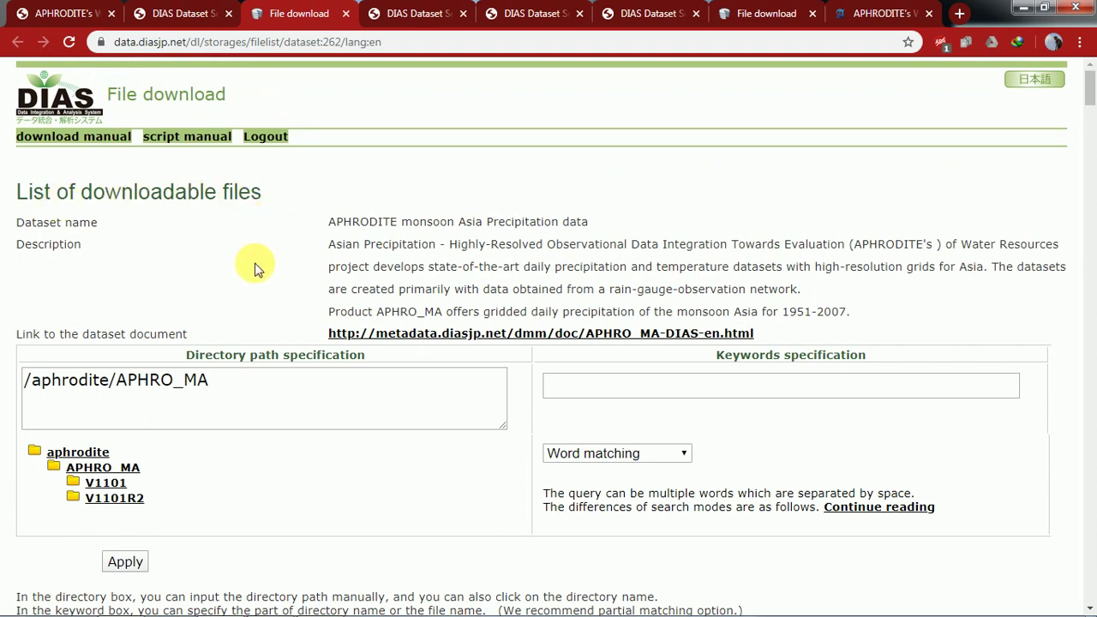
scroll(135, 415, down, 1)
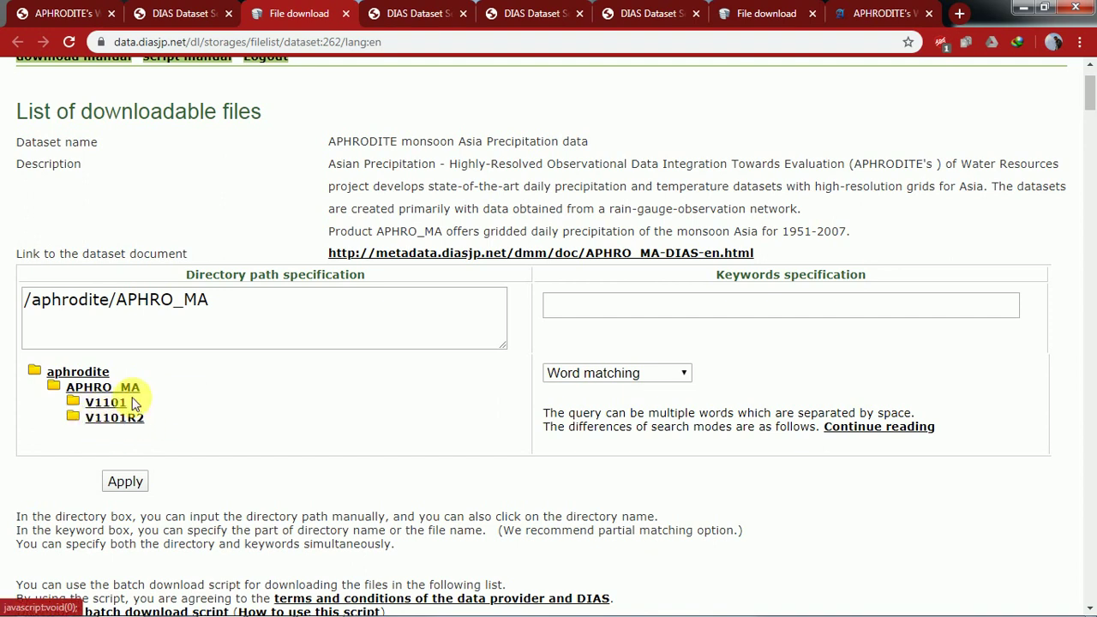
click(107, 407)
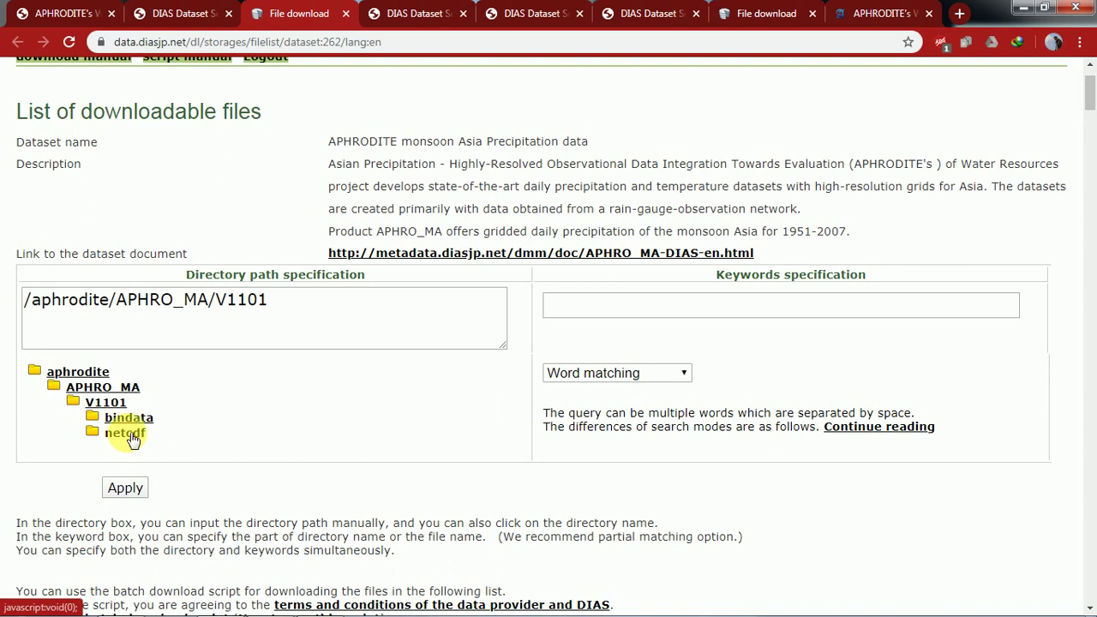
click(128, 435)
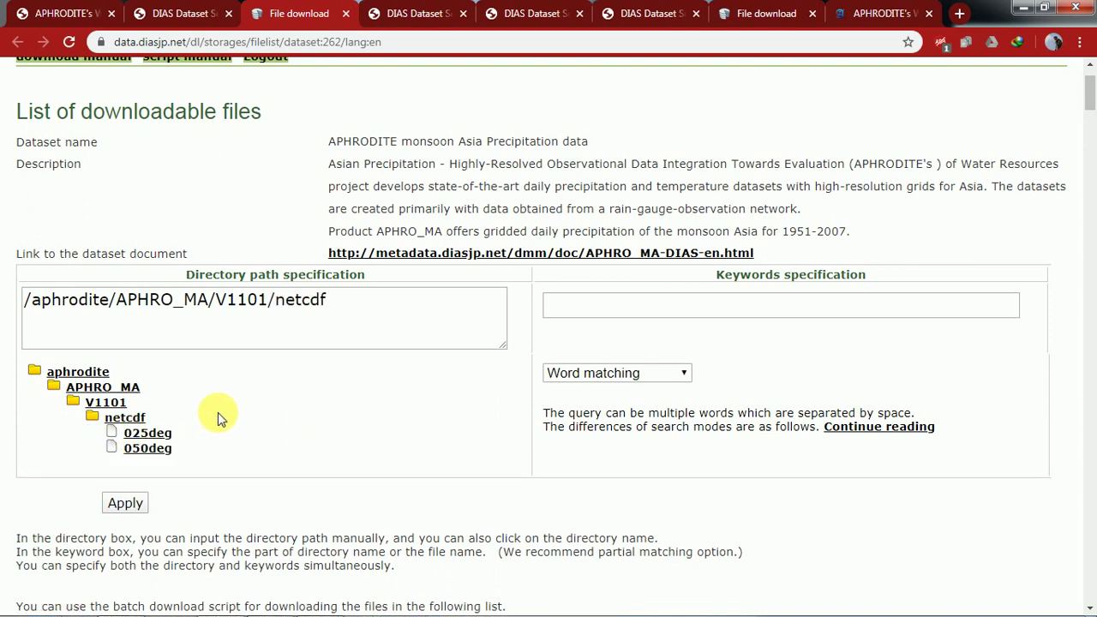
Apply the 025deg folder filter and scroll through the 58 listed files
scroll(217, 416, down, 1)
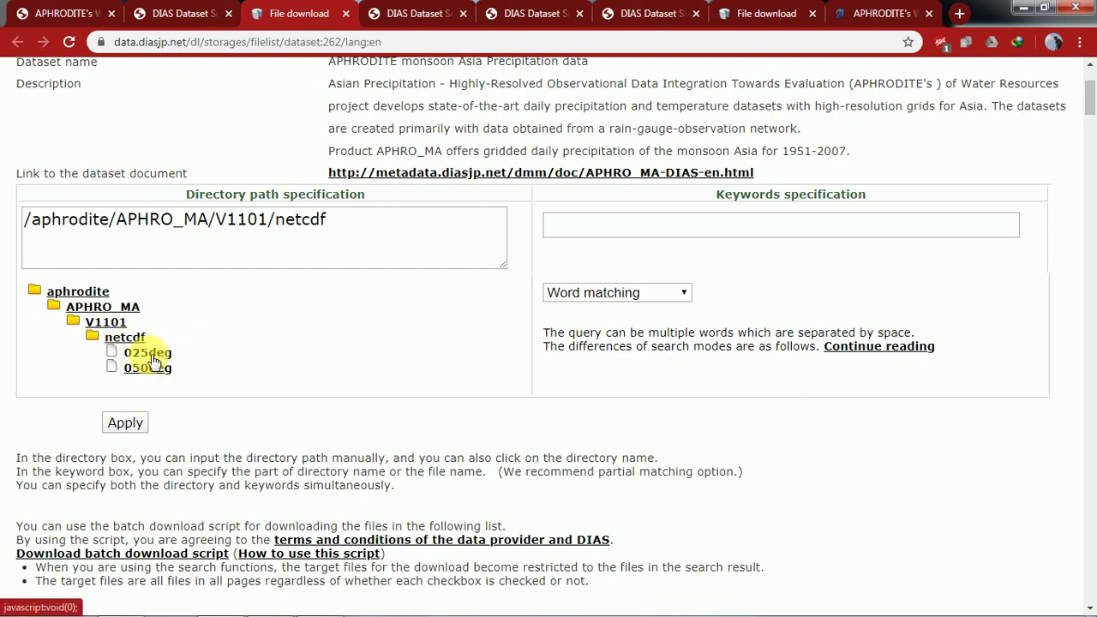
click(150, 358)
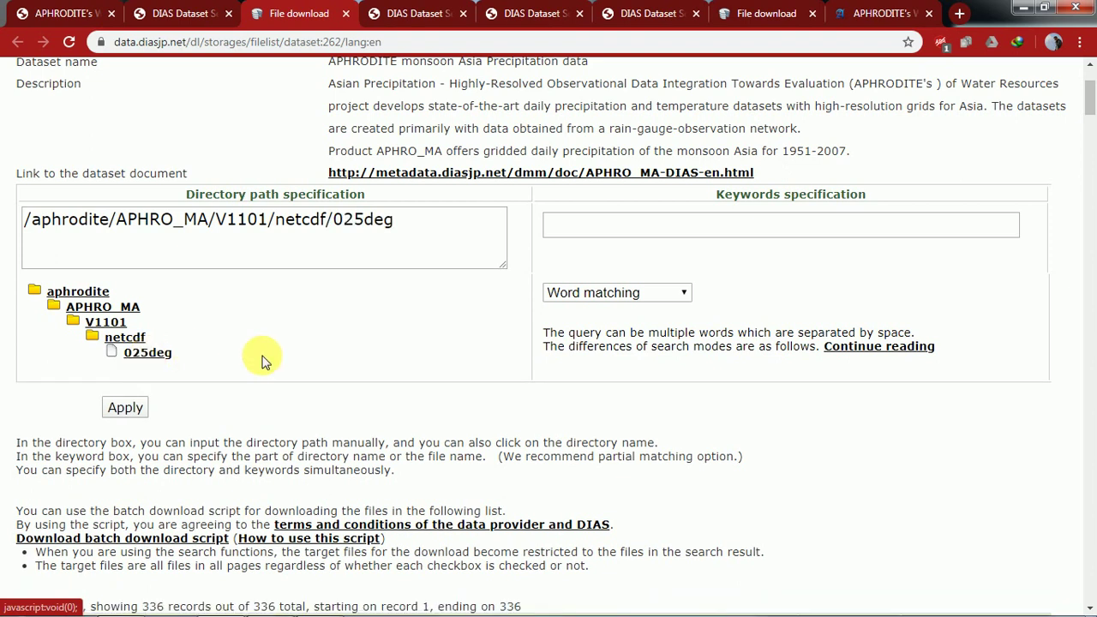
click(125, 407)
scroll(137, 411, down, 1)
scroll(142, 415, down, 1)
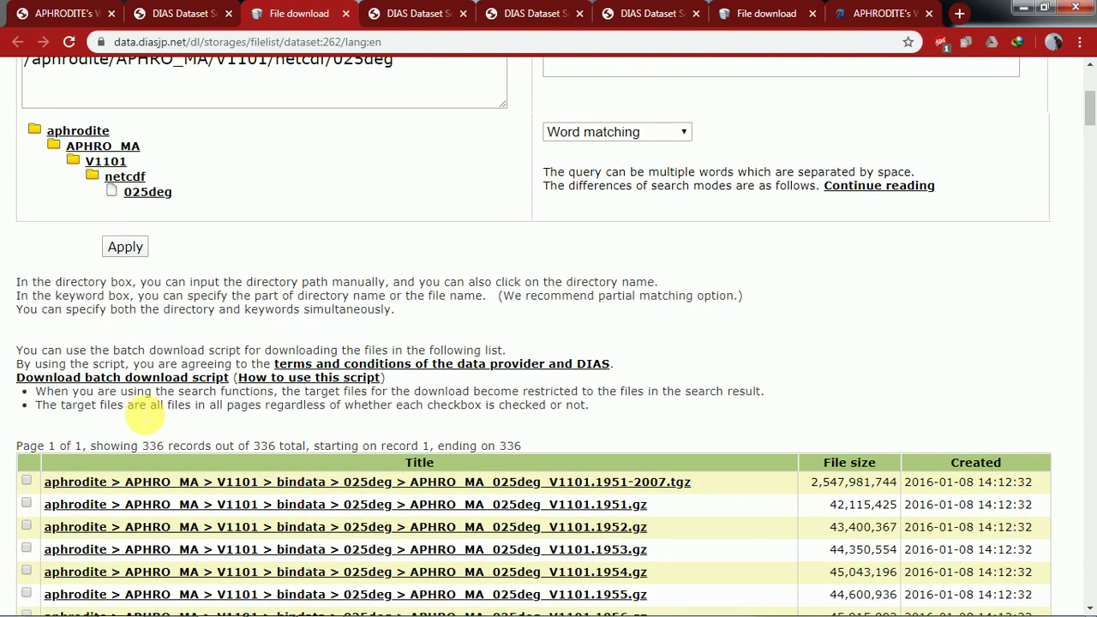
click(119, 246)
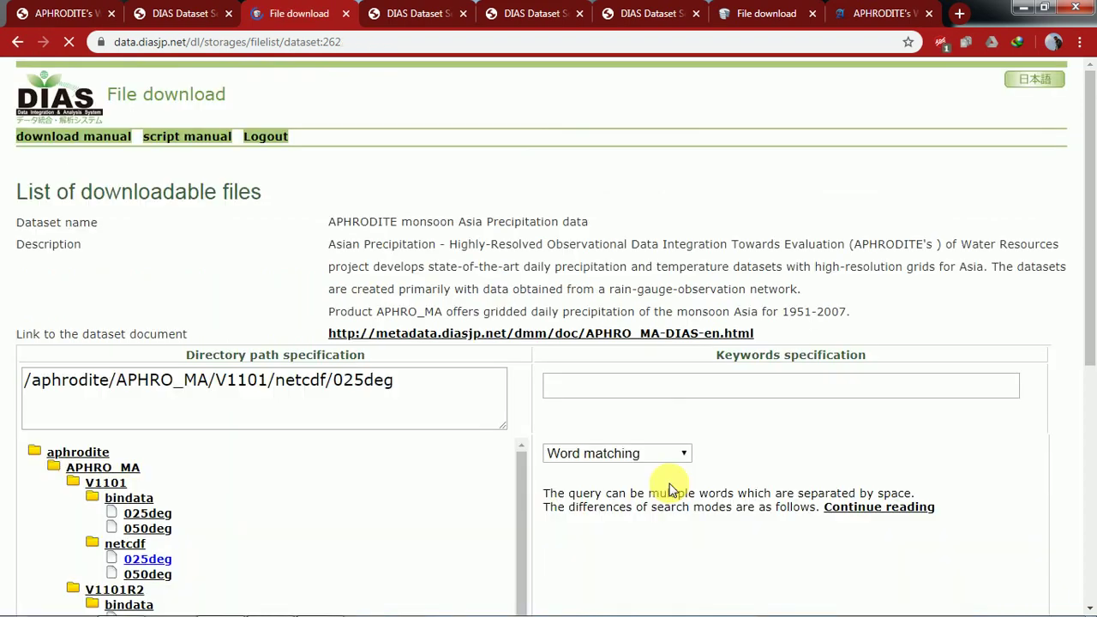
scroll(336, 502, down, 1)
scroll(420, 480, down, 3)
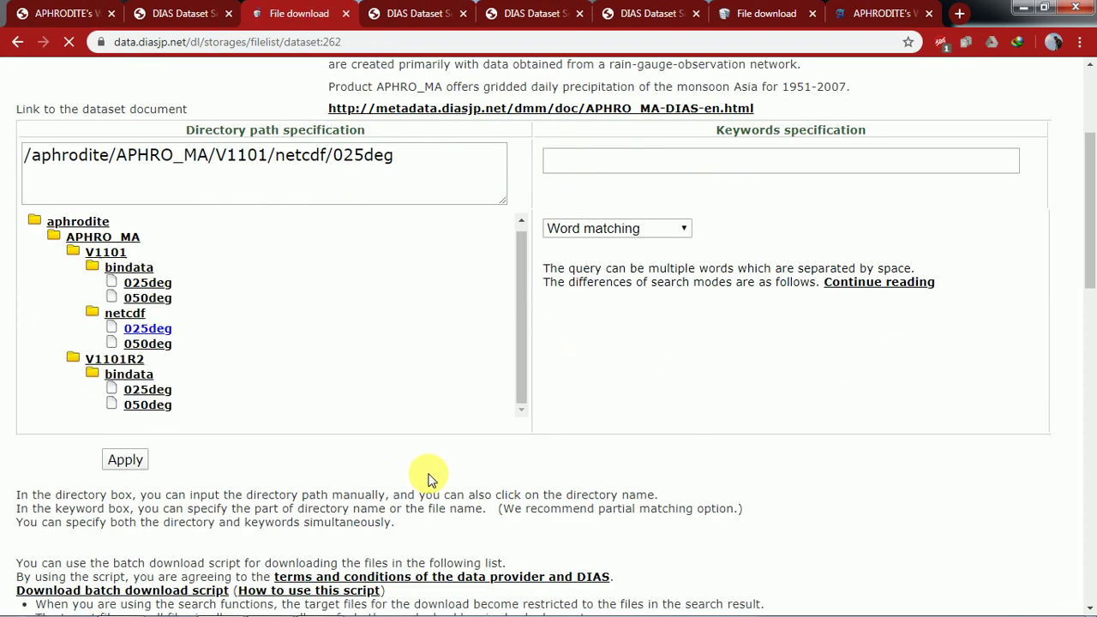
scroll(428, 478, down, 3)
scroll(412, 463, down, 2)
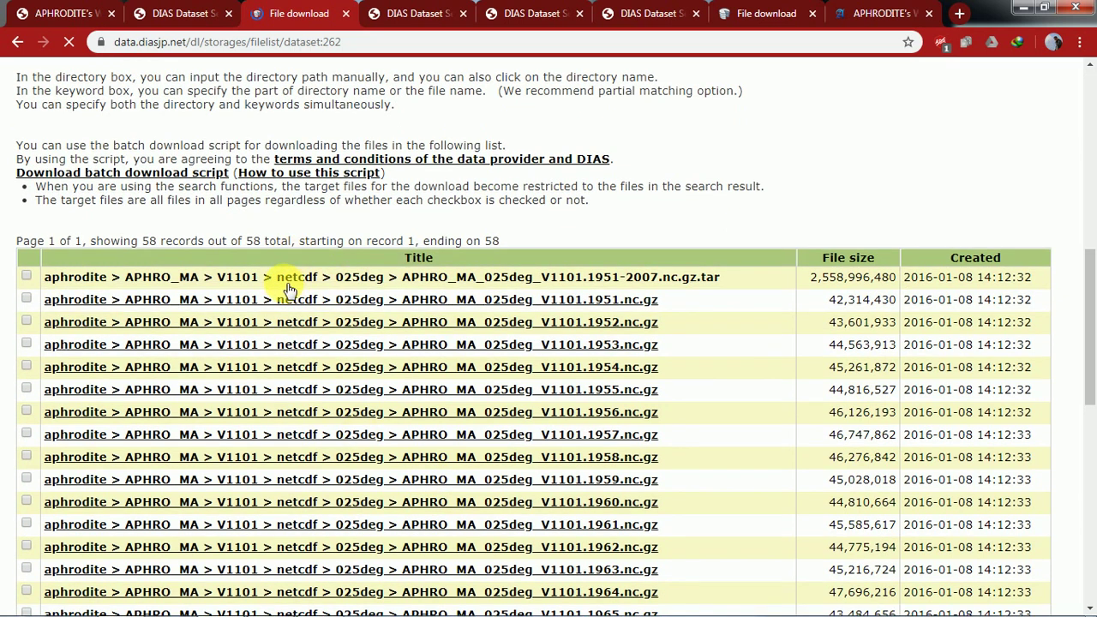
scroll(412, 275, down, 1)
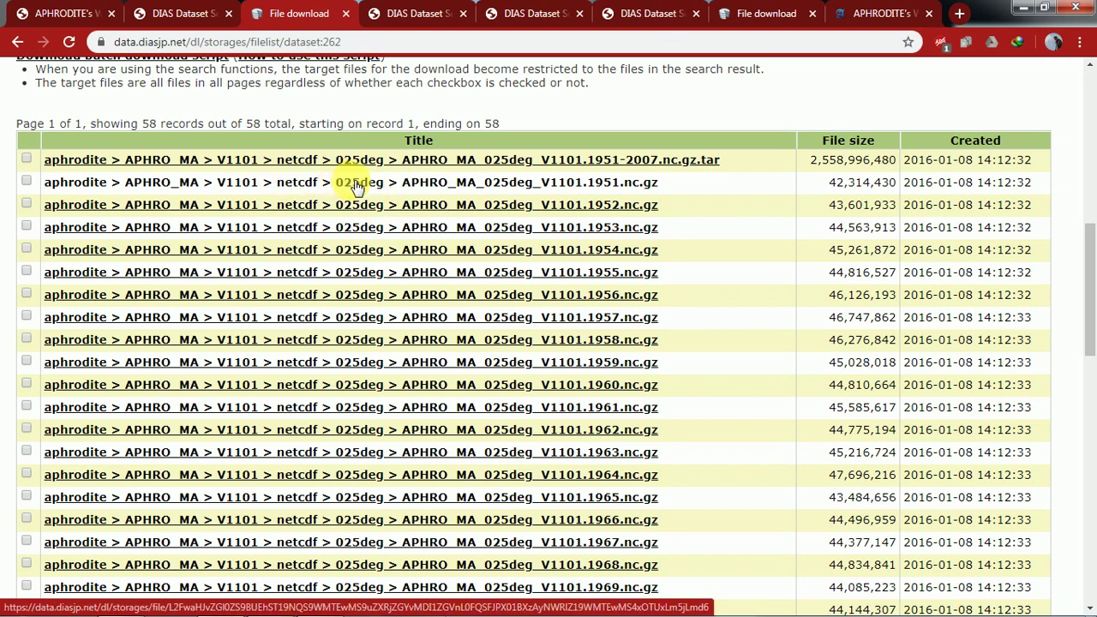
Agree to the data policy for the 1951 .nc.gz precipitation file, then cancel the download
click(355, 184)
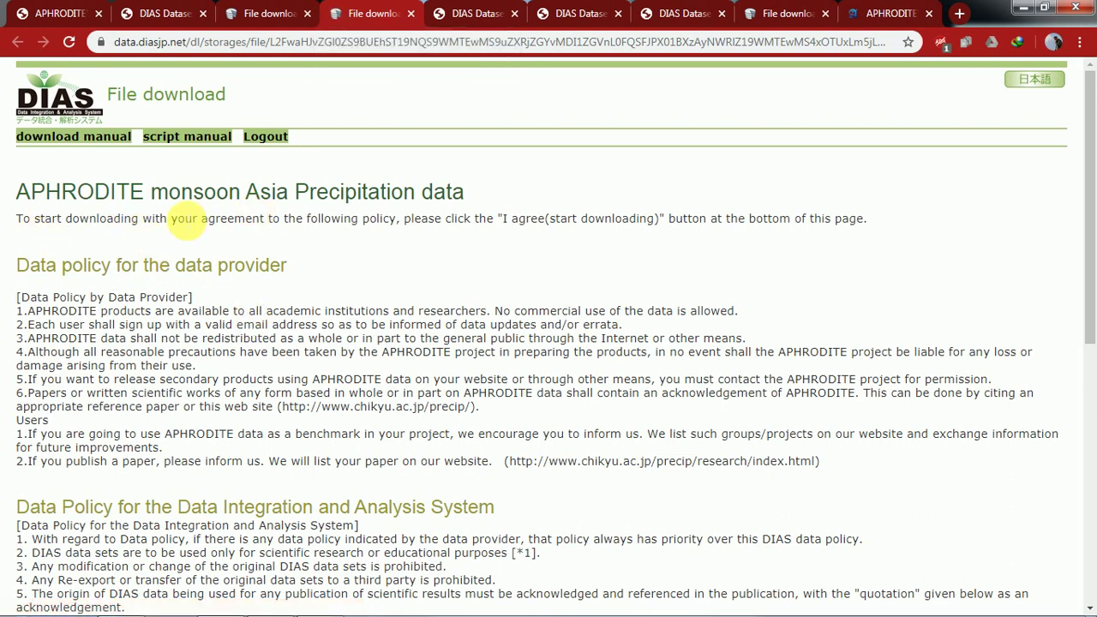
scroll(185, 218, down, 1)
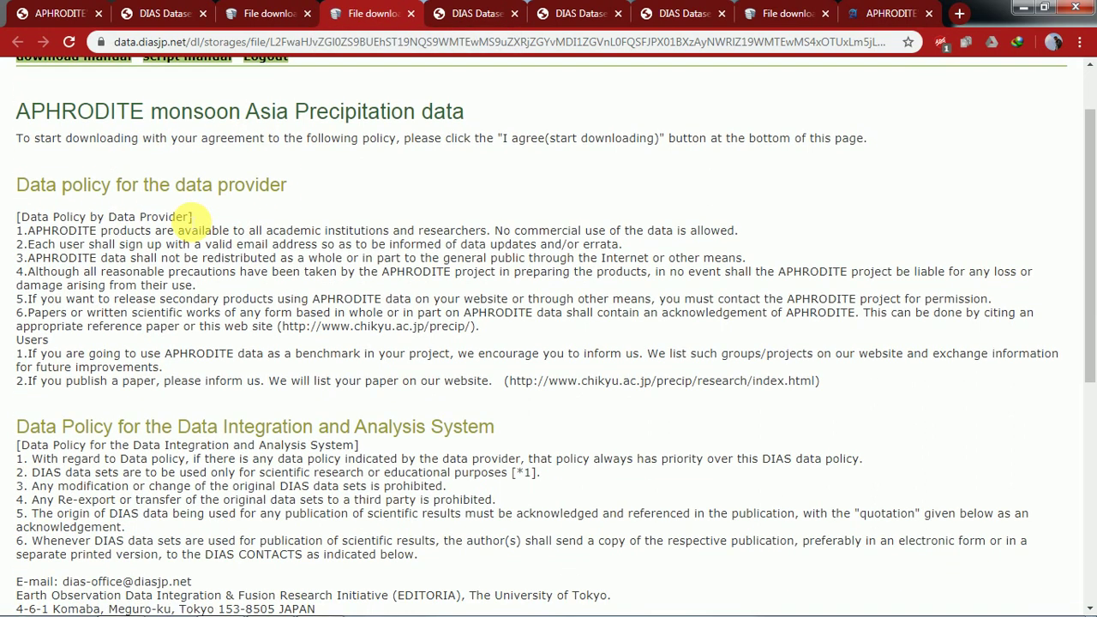
scroll(185, 219, down, 2)
scroll(191, 220, down, 3)
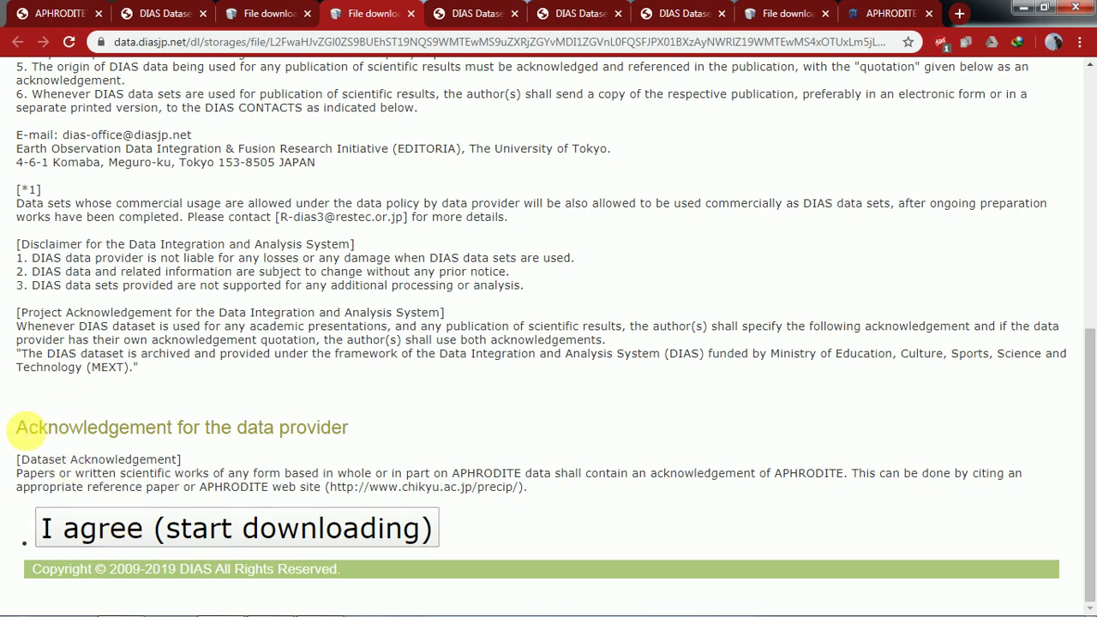
drag(15, 427, 356, 433)
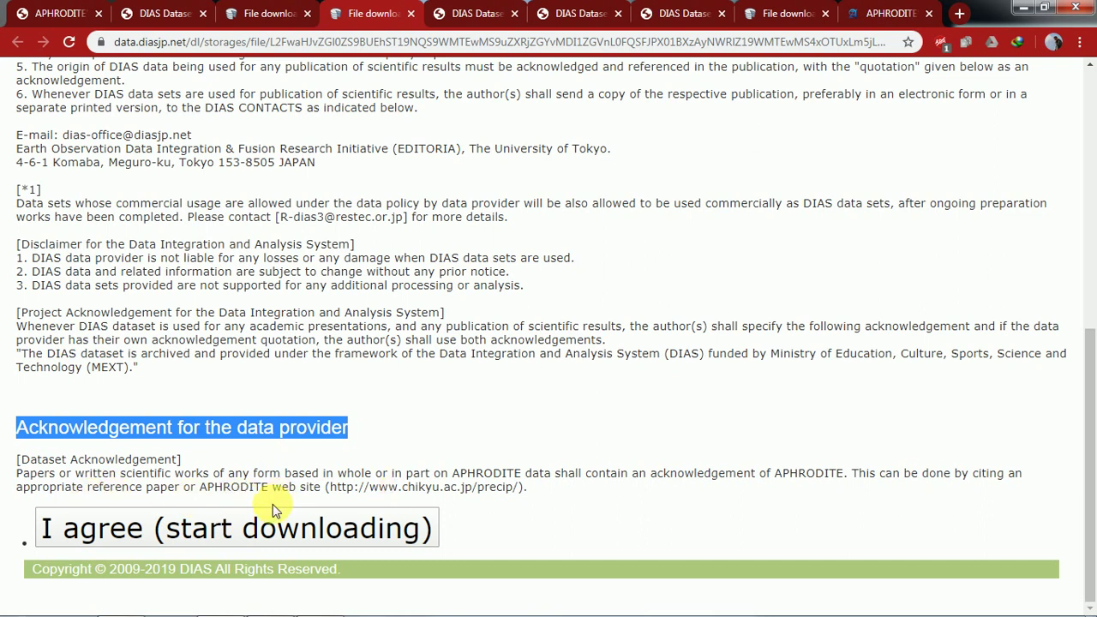
click(224, 532)
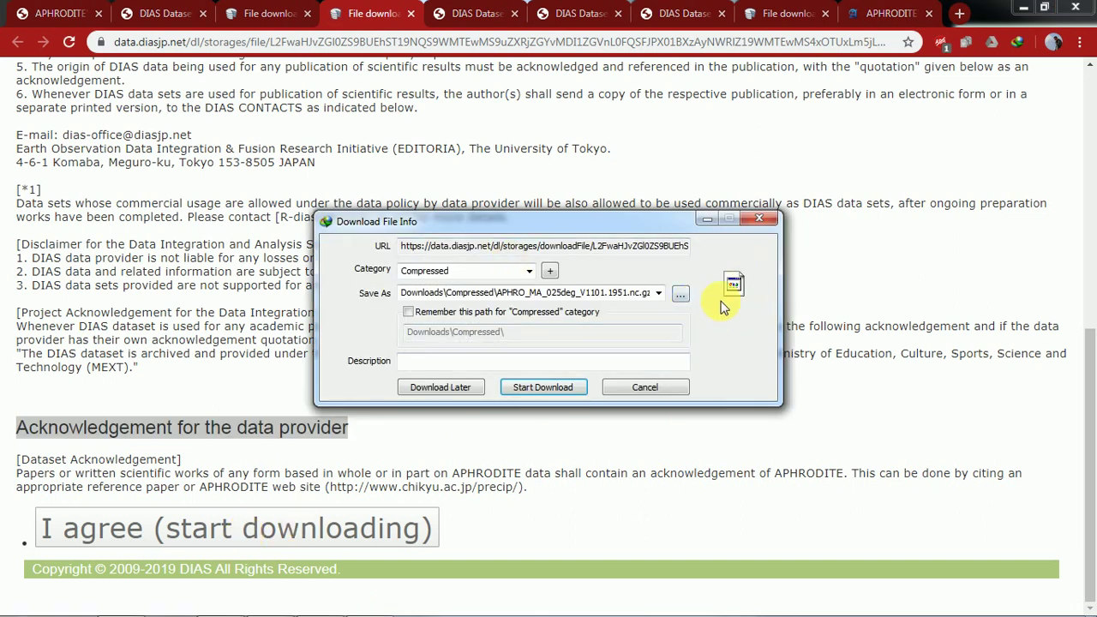
click(667, 388)
click(592, 386)
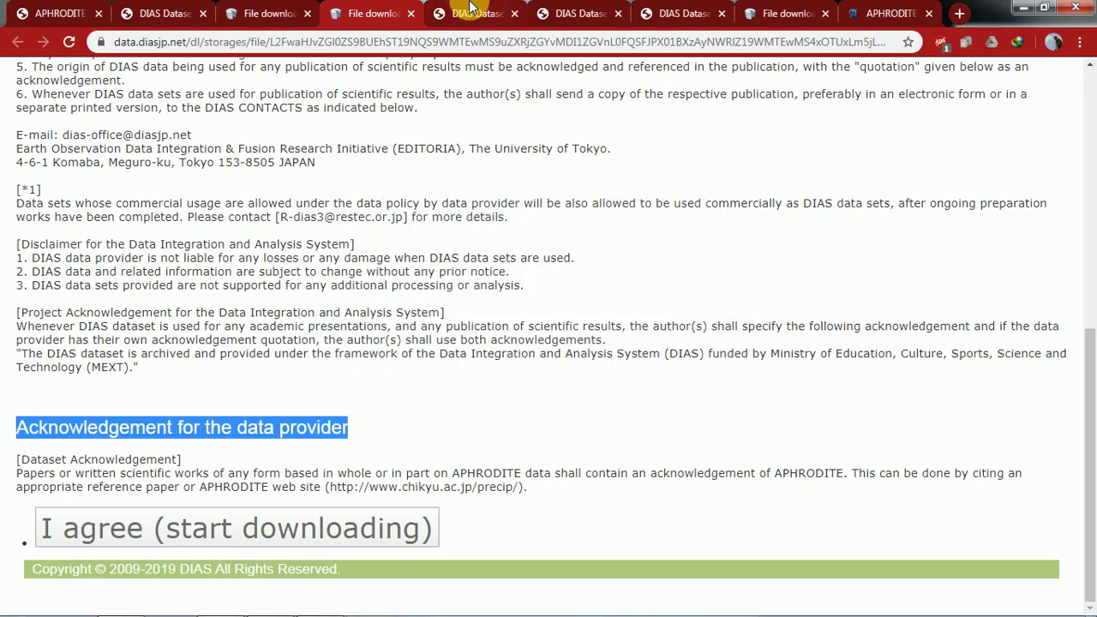
Open the AphroTemp daily mean temperature dataset's Data File Download list
click(476, 13)
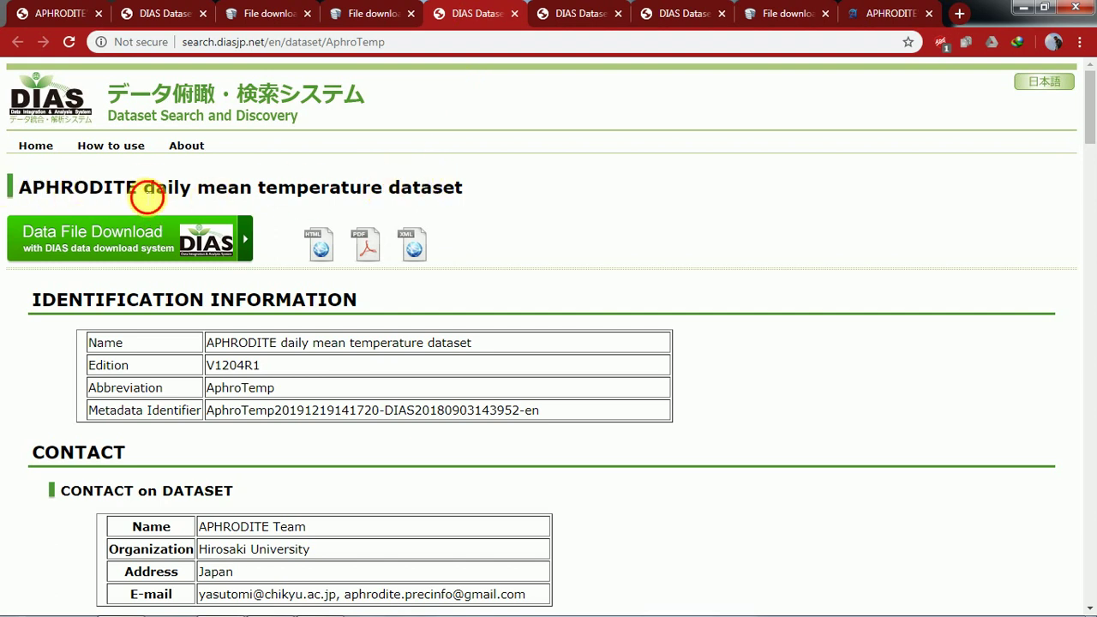
drag(142, 189, 470, 189)
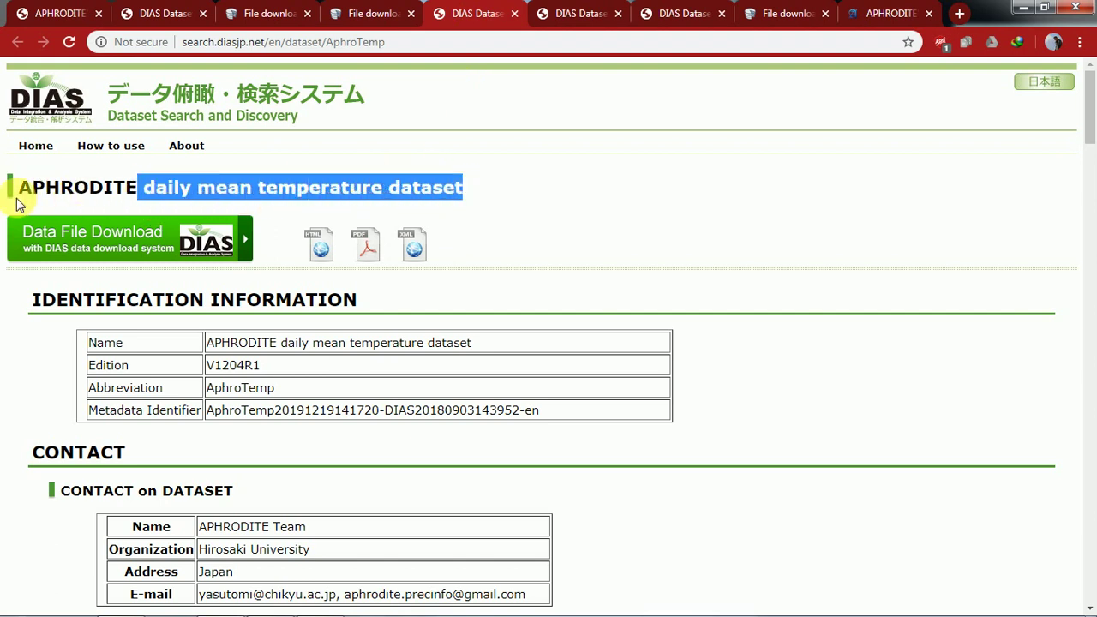
click(97, 247)
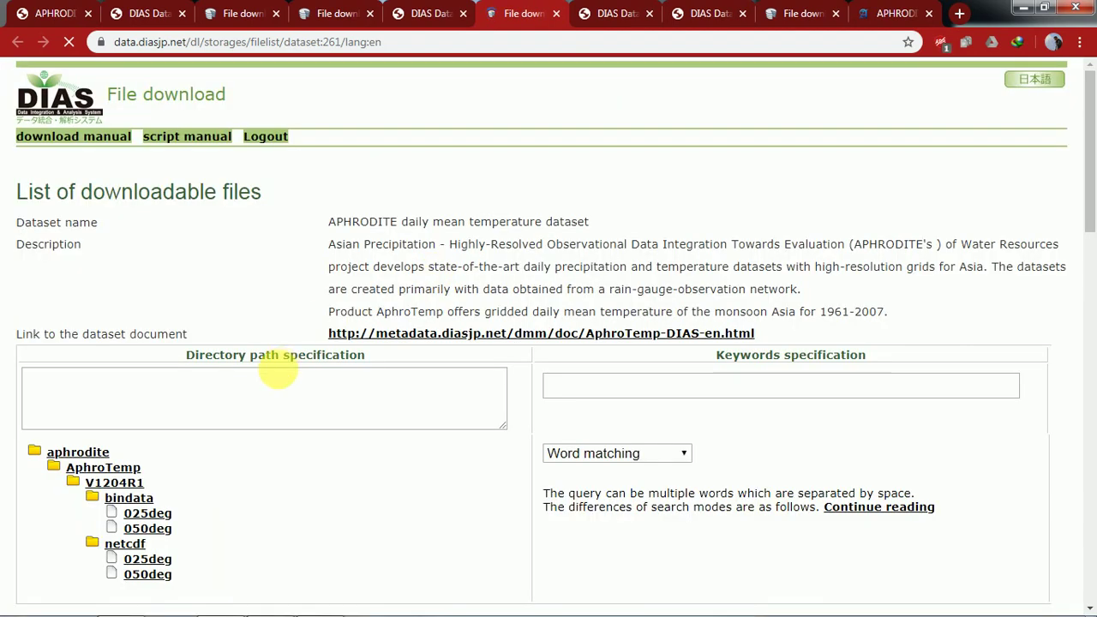
Apply the V1204R1 folder filter and scroll through its 197 temperature files
scroll(489, 394, down, 1)
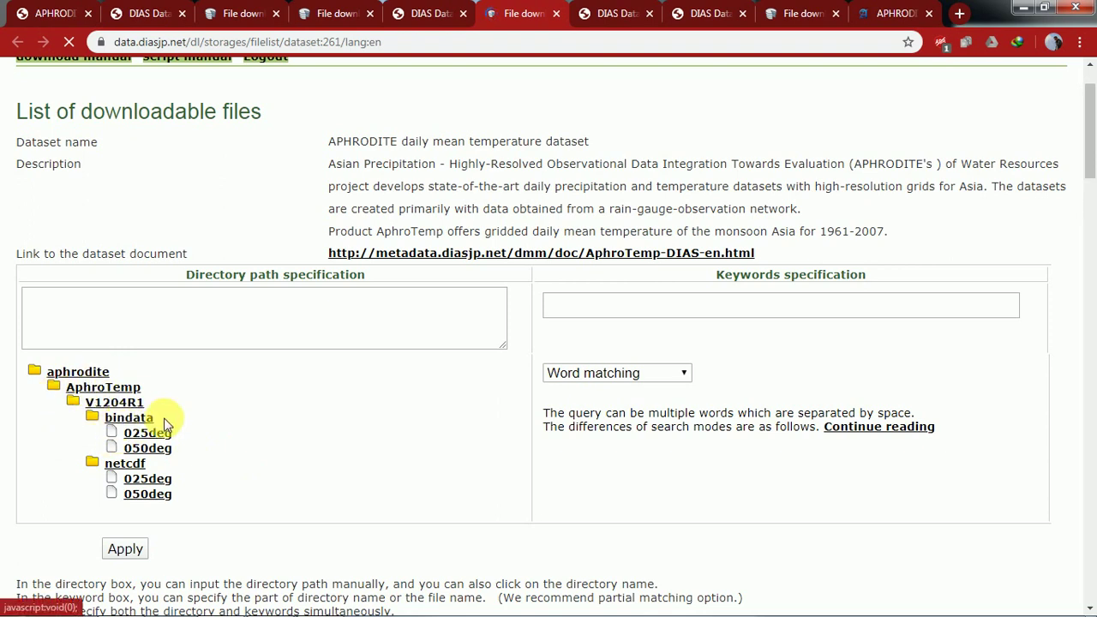
scroll(183, 392, down, 2)
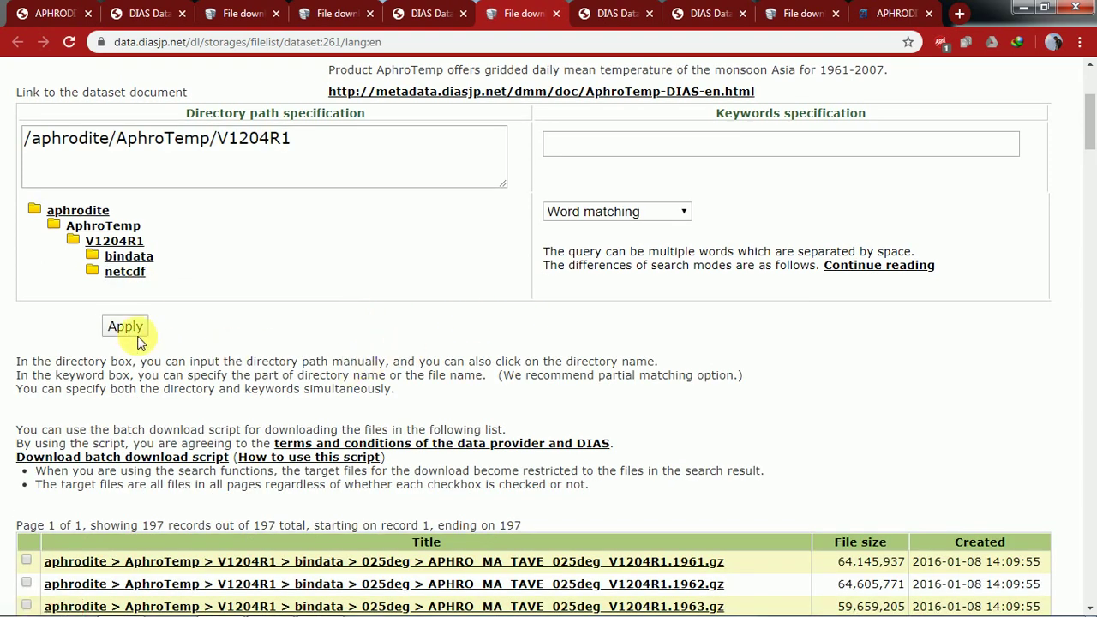
scroll(334, 300, down, 1)
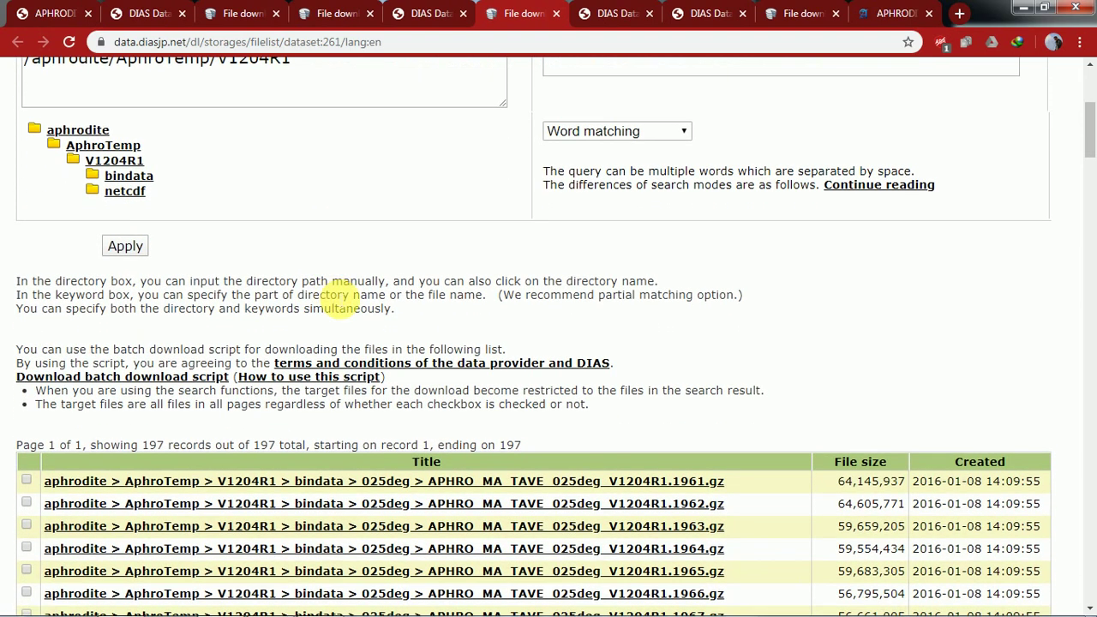
click(125, 246)
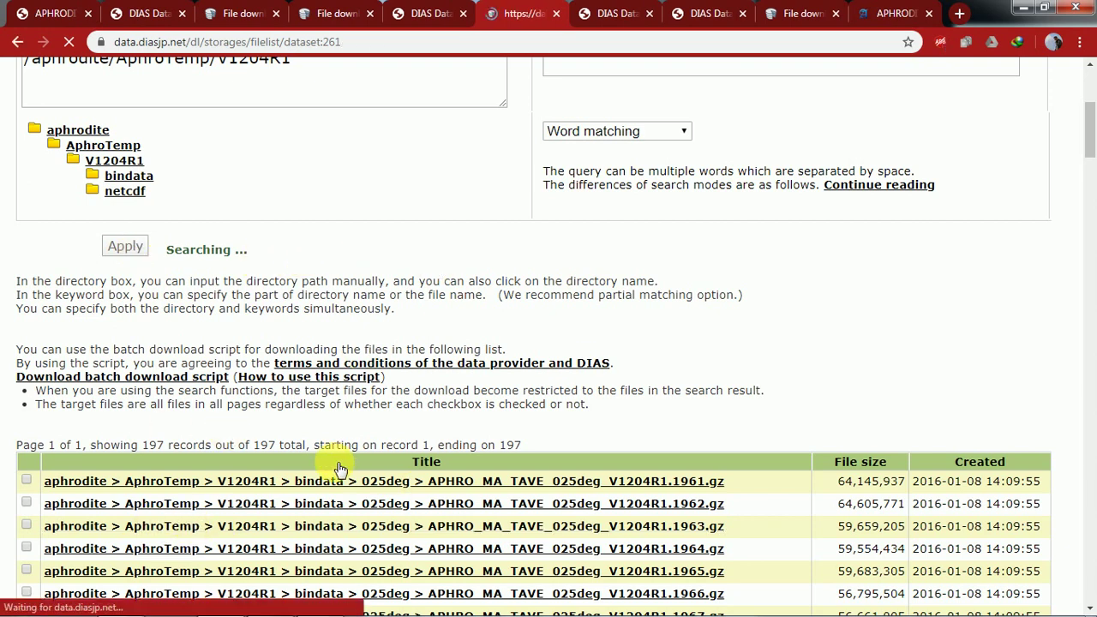
scroll(314, 453, down, 3)
scroll(314, 448, down, 3)
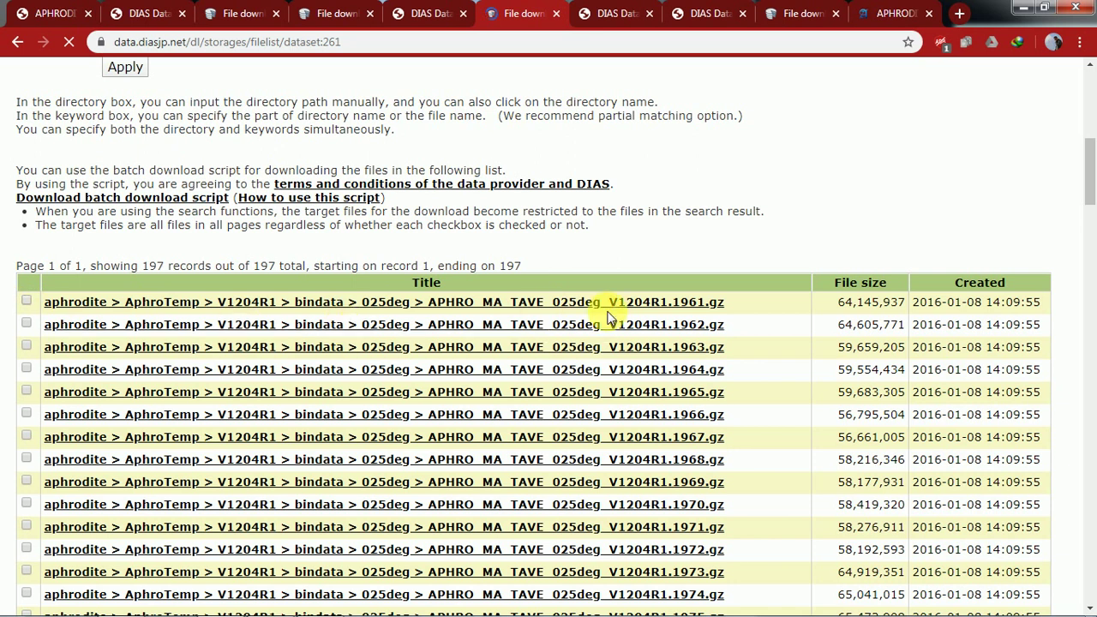
scroll(705, 310, down, 1)
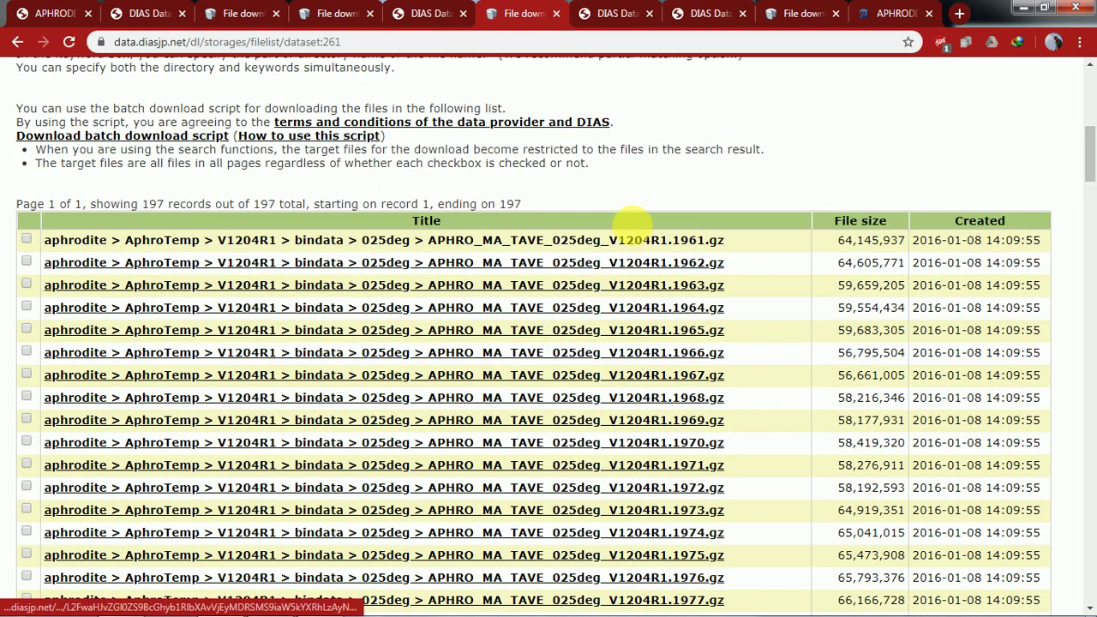
scroll(97, 225, up, 2)
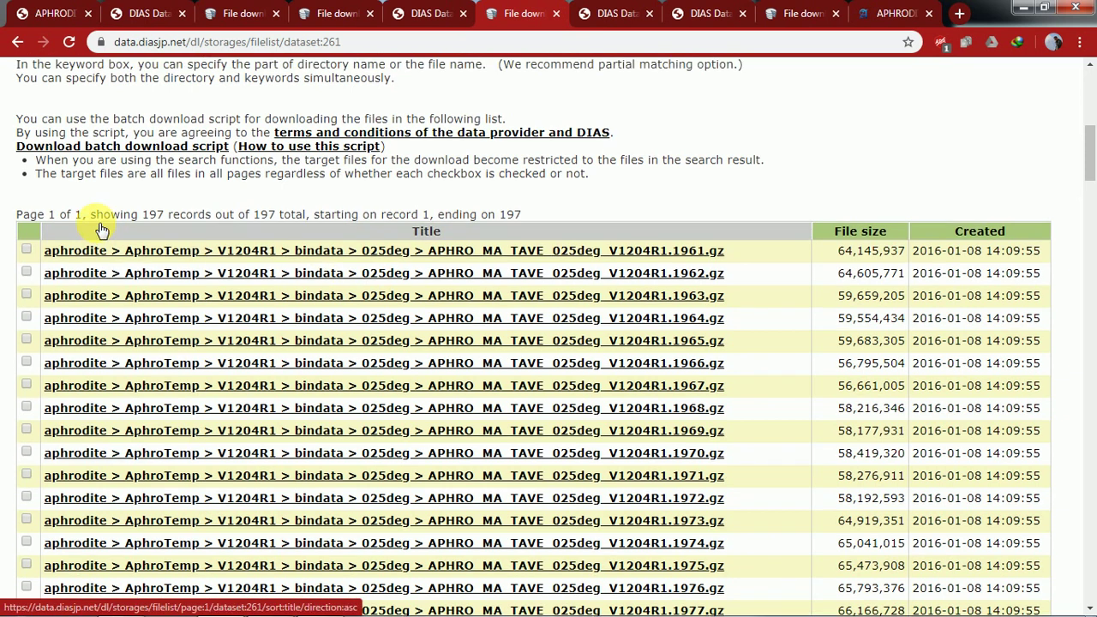
scroll(101, 224, up, 2)
Filter to the netcdf 025deg folder (48 files) and open a file's data policy page
click(125, 180)
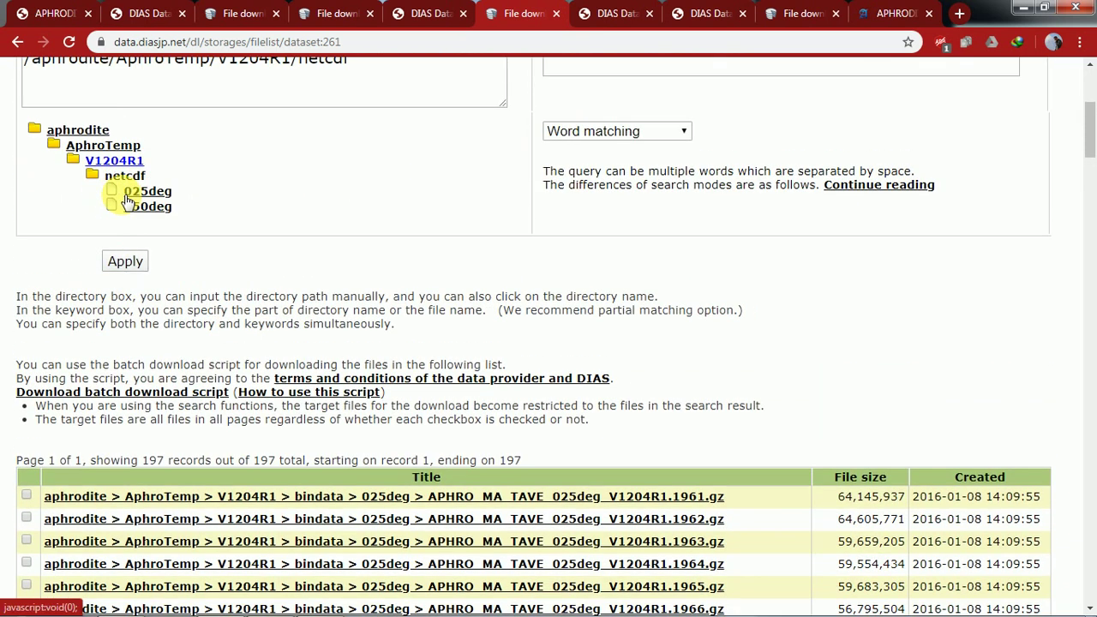
click(145, 191)
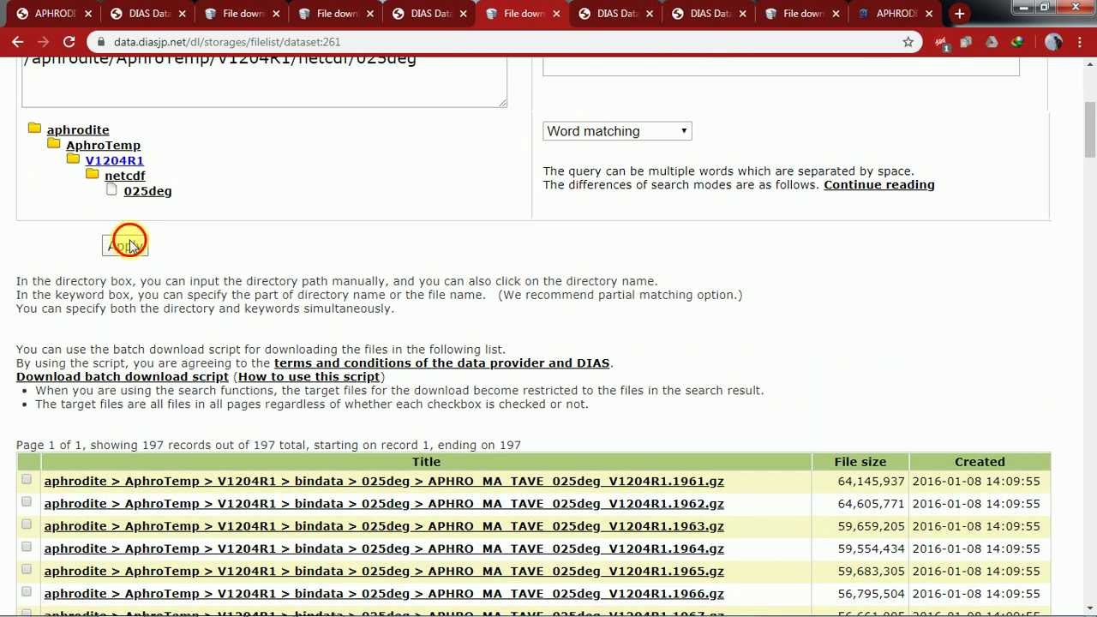
click(126, 245)
click(331, 482)
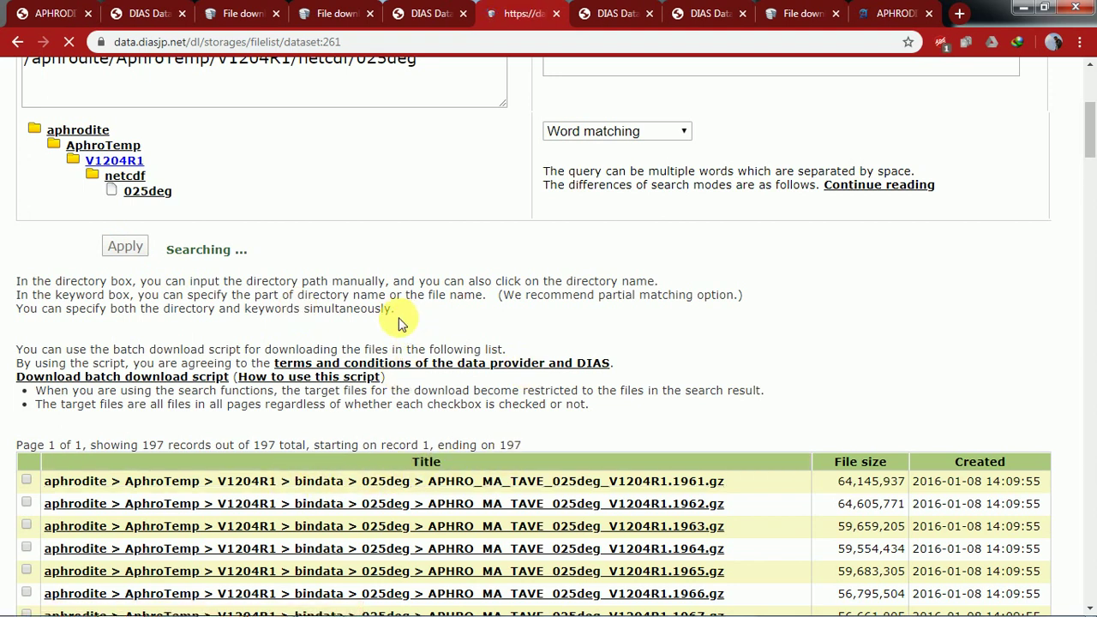
scroll(380, 249, down, 5)
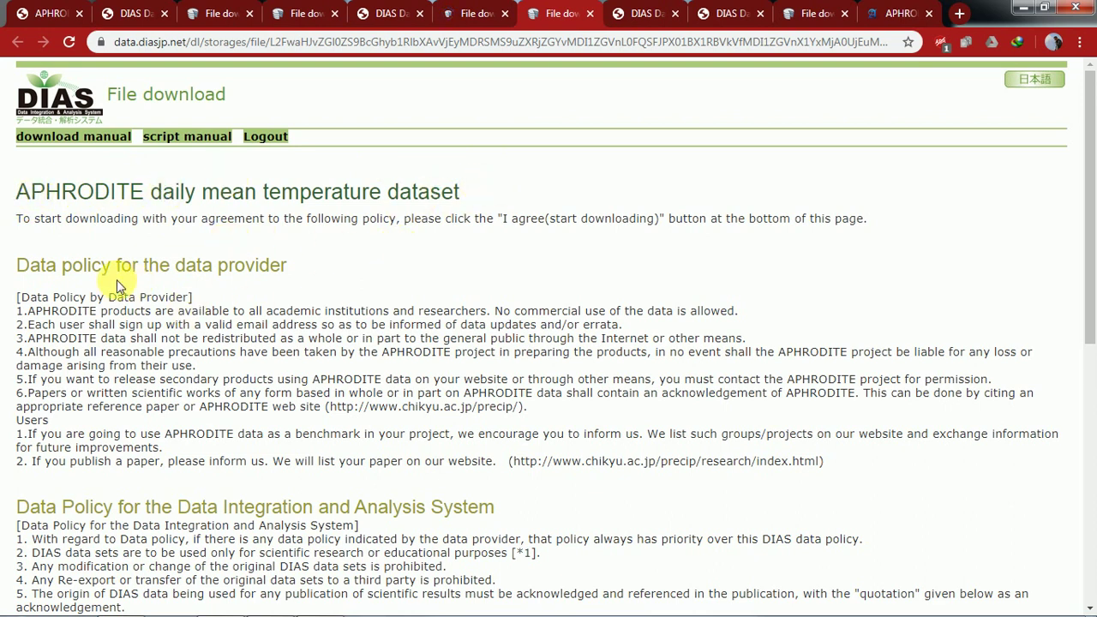
Read through the temperature data policy and agree, starting the 2.8 GB APHRO_MA_TAVE download
drag(17, 266, 292, 268)
scroll(231, 351, down, 1)
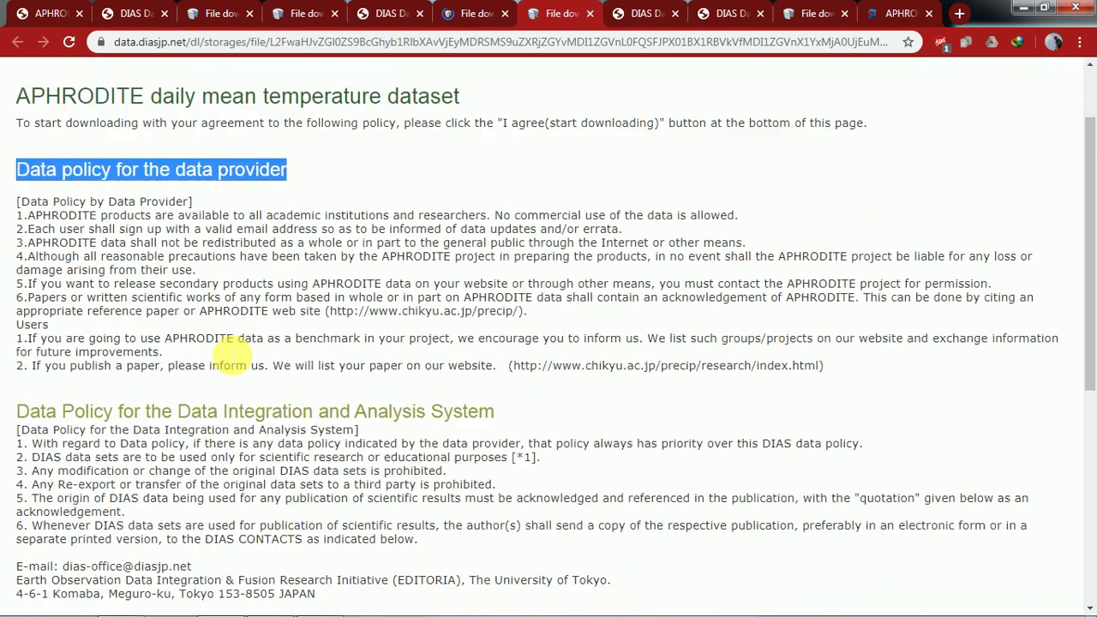
scroll(230, 350, down, 1)
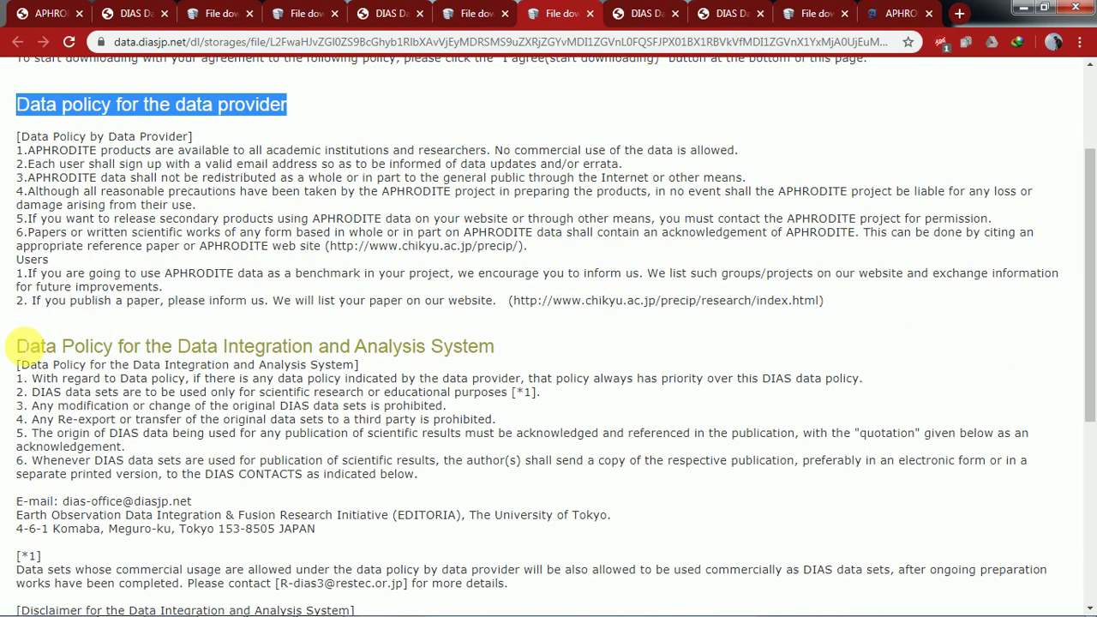
scroll(19, 346, down, 4)
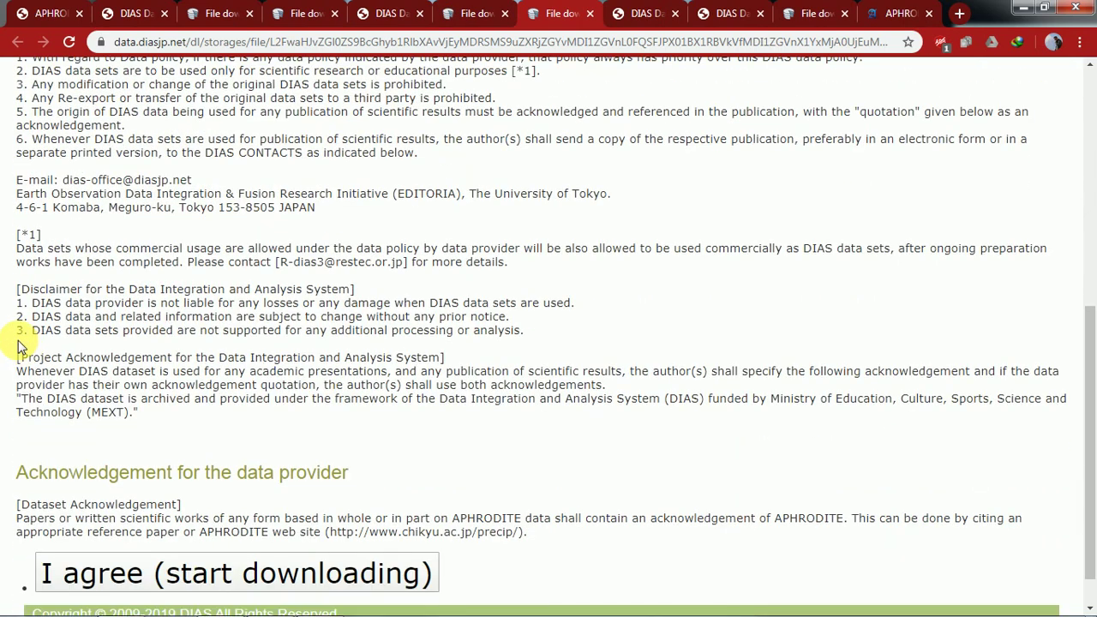
drag(16, 180, 205, 180)
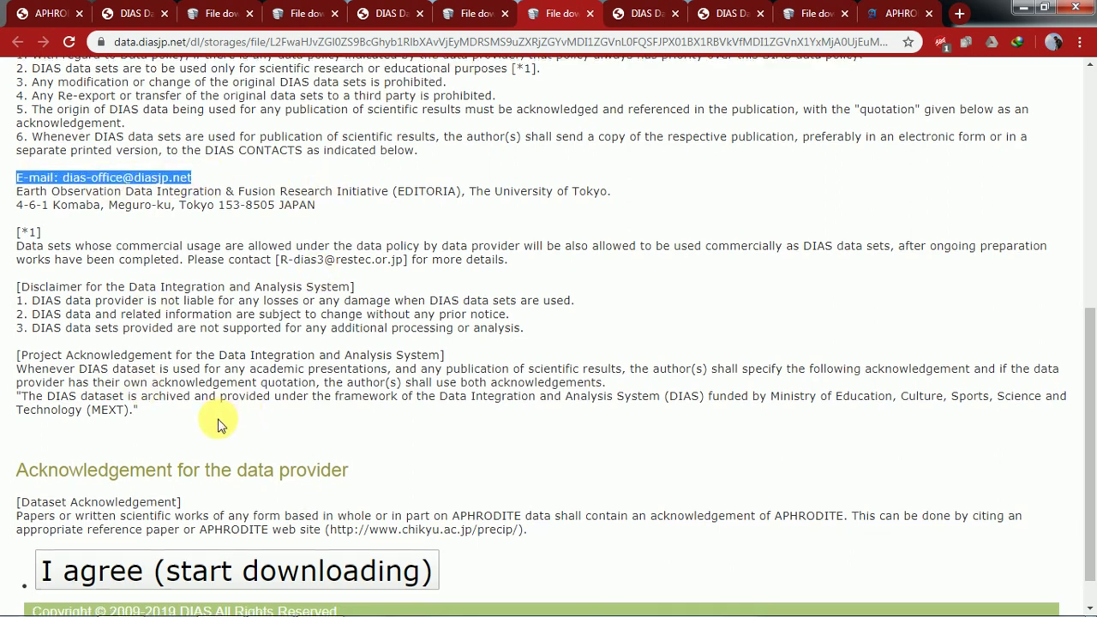
scroll(206, 416, down, 1)
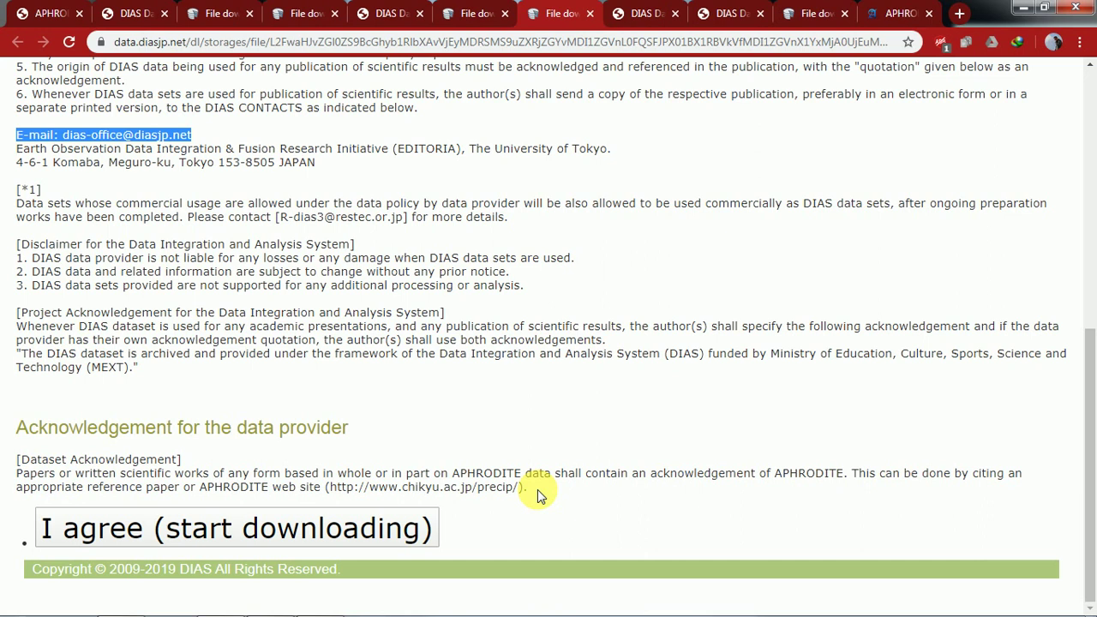
mouse_move(526, 489)
mouse_down()
mouse_move(246, 489)
mouse_move(331, 489)
mouse_up()
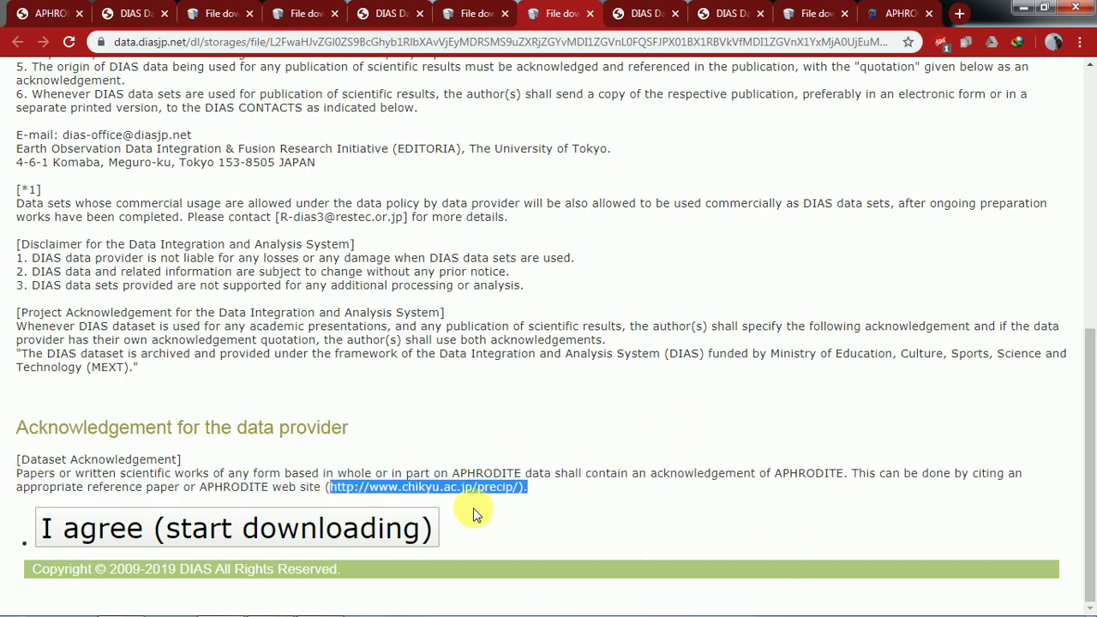
click(221, 535)
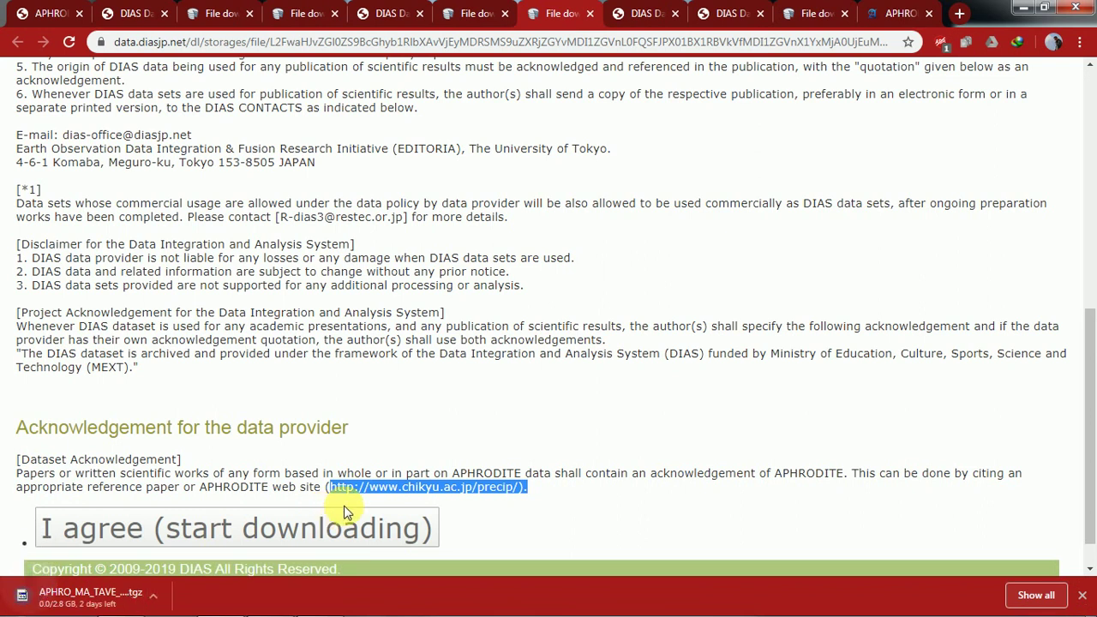
Cancel the running APHRO_MA_TAVE .tgz temperature archive download from the download bar
click(166, 596)
click(192, 569)
click(677, 435)
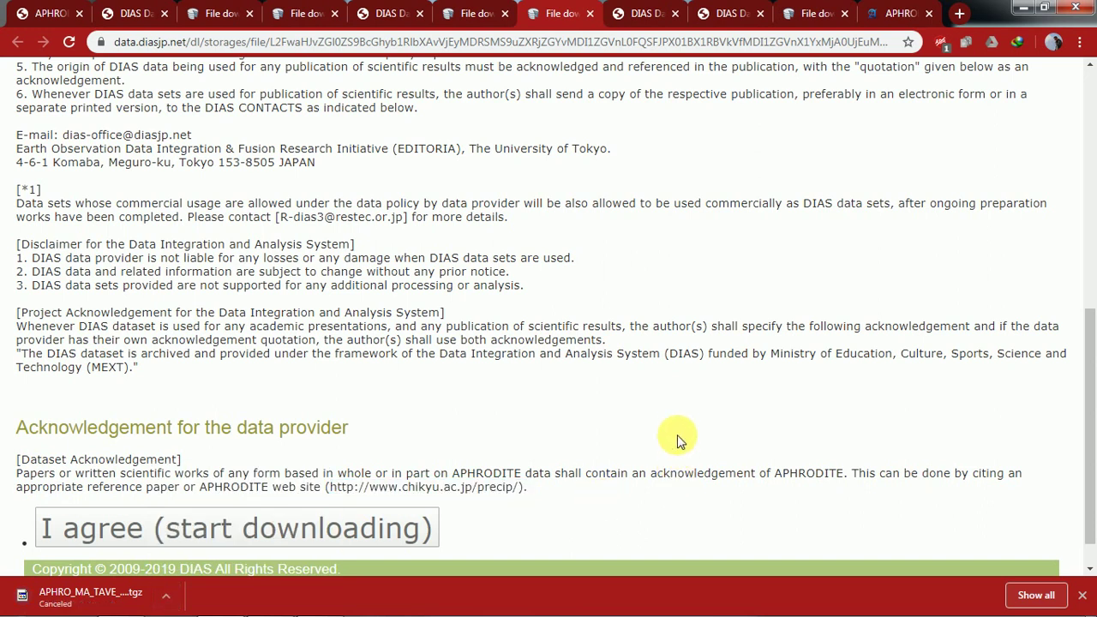